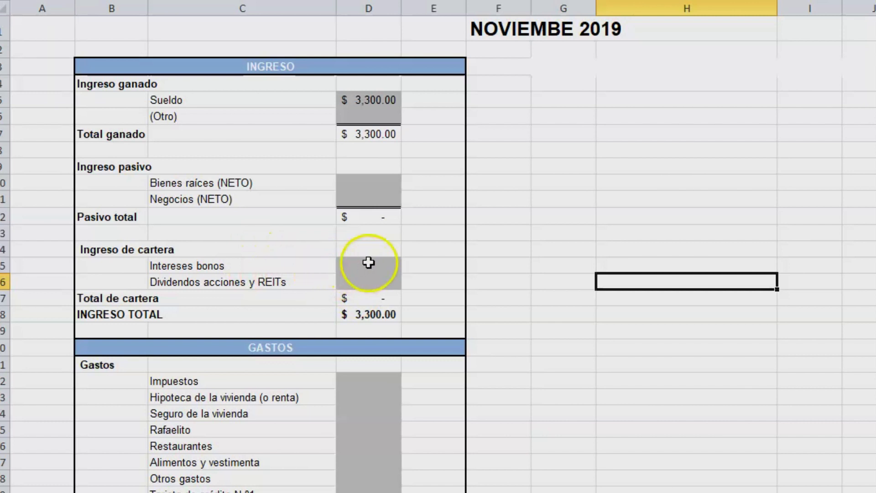
Step: Review the Ingreso de cartera and INGRESO TOTAL cells, and check the income details in the FICHA PERSONAL document
click(368, 262)
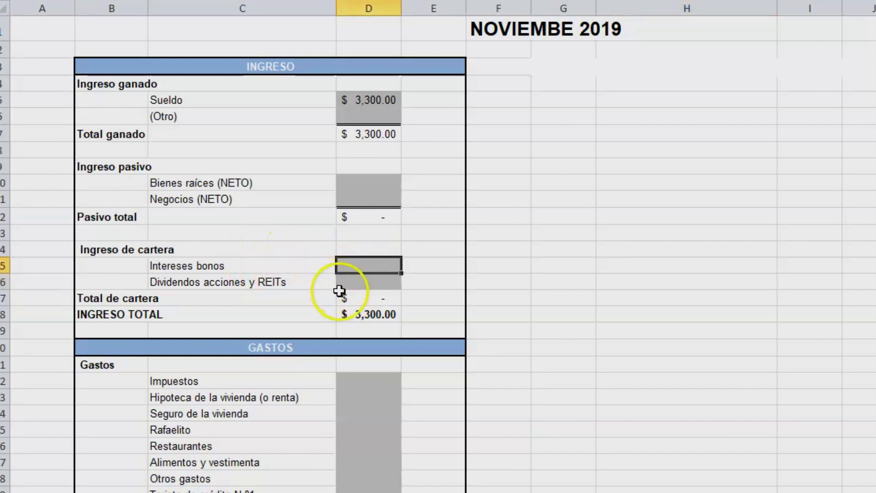
click(359, 283)
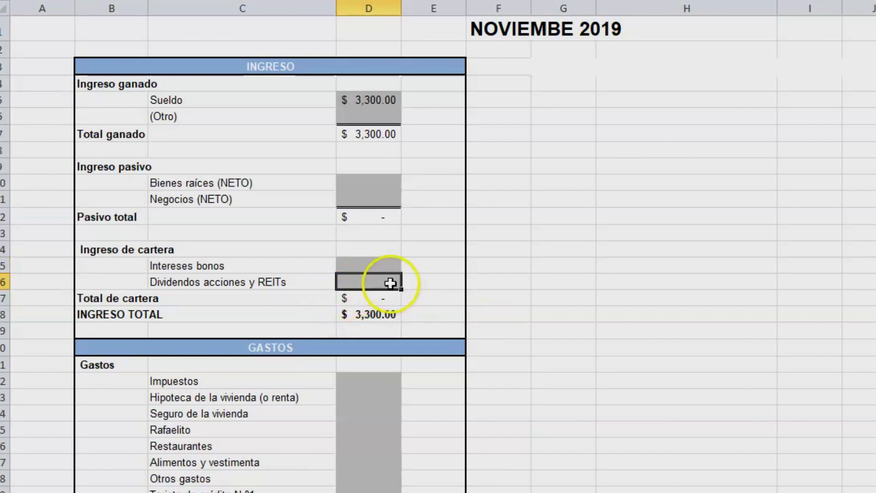
click(366, 312)
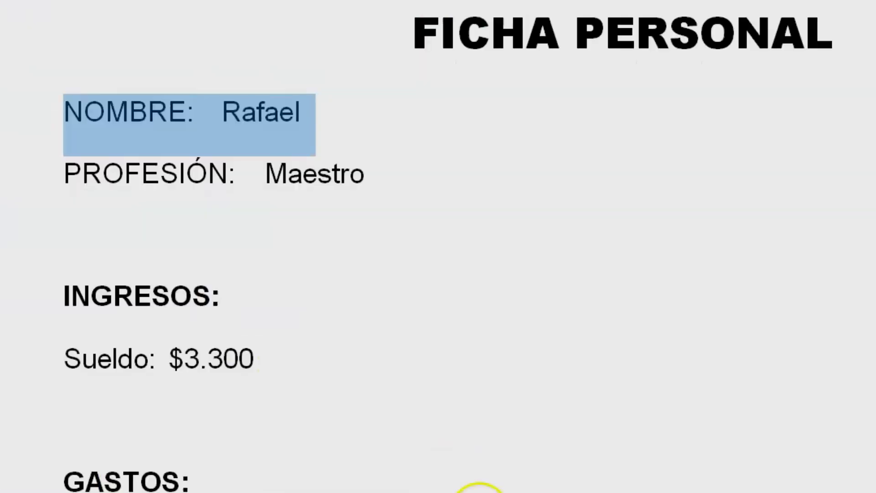
scroll(475, 483, down, 3)
scroll(474, 484, up, 6)
scroll(463, 488, down, 3)
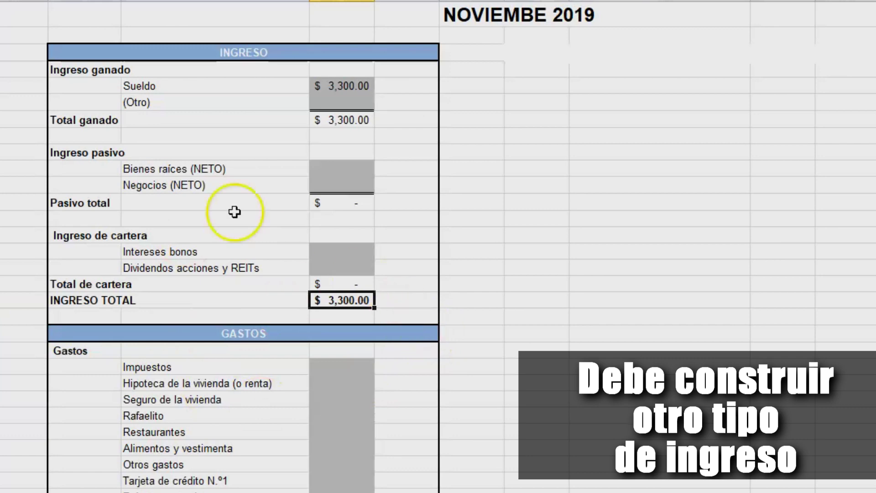
Step: Enter monthly expenses of 500 for Hipoteca de la vivienda and 80 for Préstamo escolar in the GASTOS section
scroll(504, 426, down, 1)
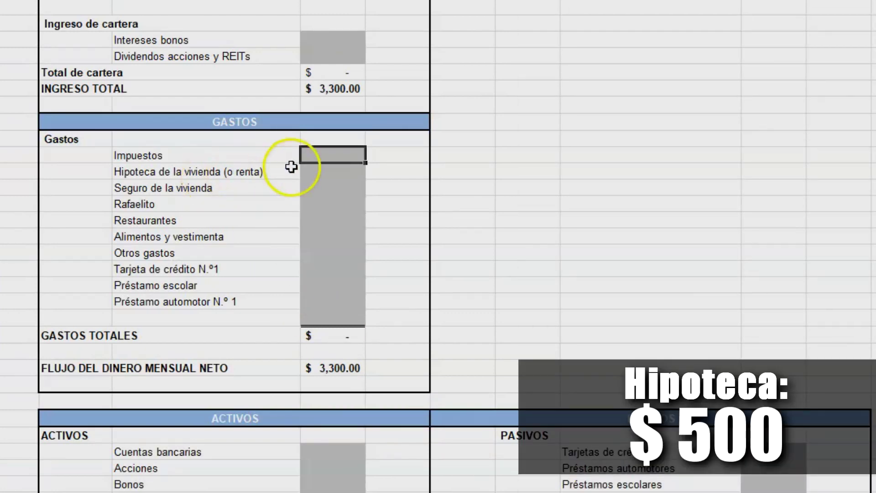
click(314, 174)
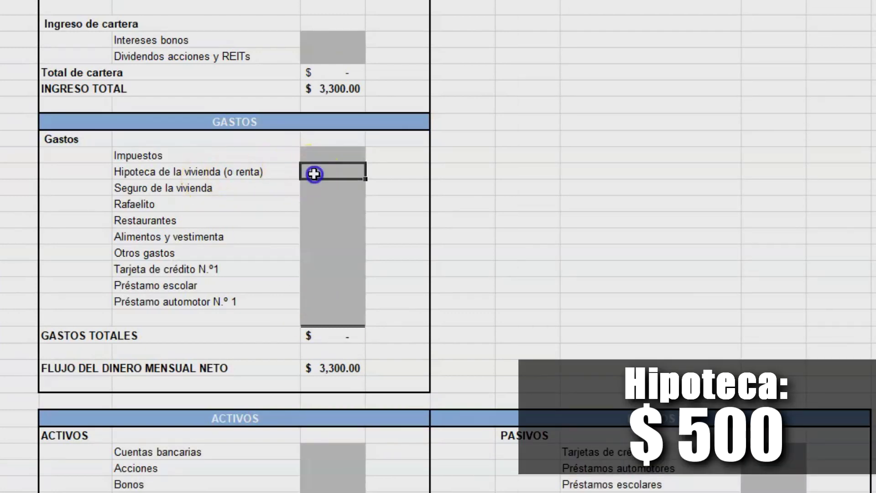
text(500)
key(Return)
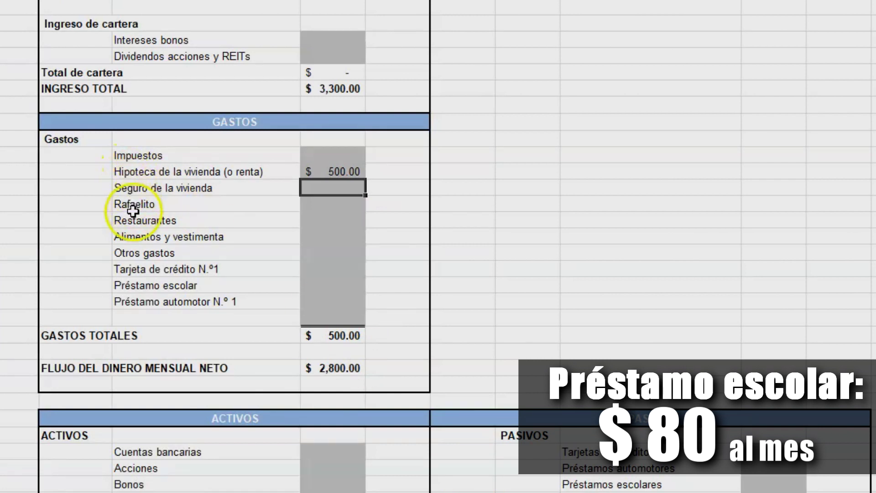
click(325, 287)
key(Return)
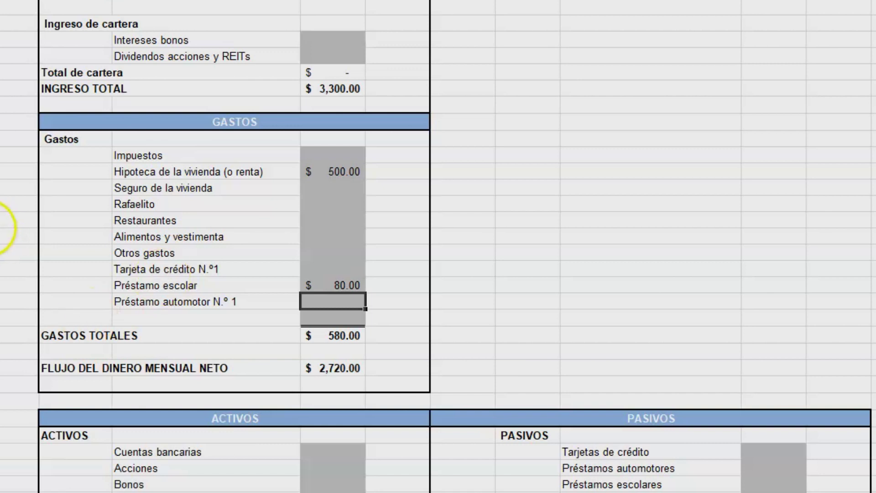
Step: Insert an empty row above Restaurantes in the GASTOS section and inspect the range of the GASTOS TOTALES sum formula
click(5, 221)
right_click(5, 221)
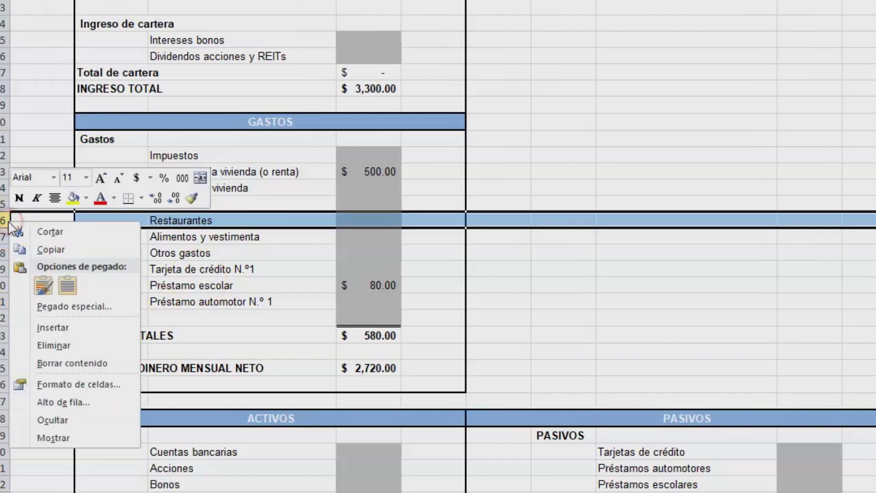
click(82, 328)
click(736, 289)
click(205, 222)
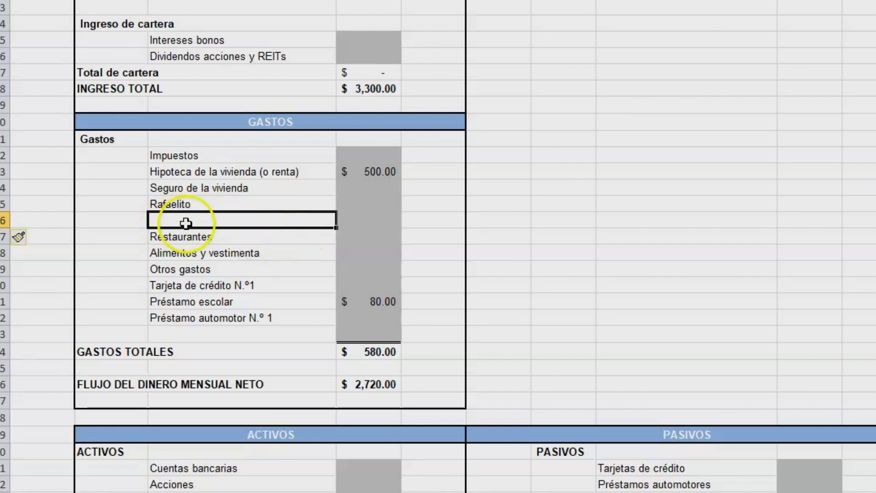
click(375, 219)
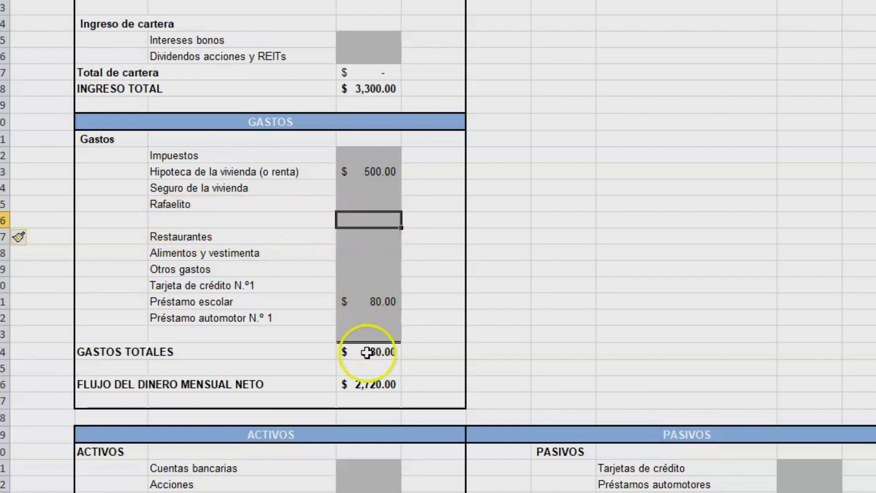
double_click(367, 352)
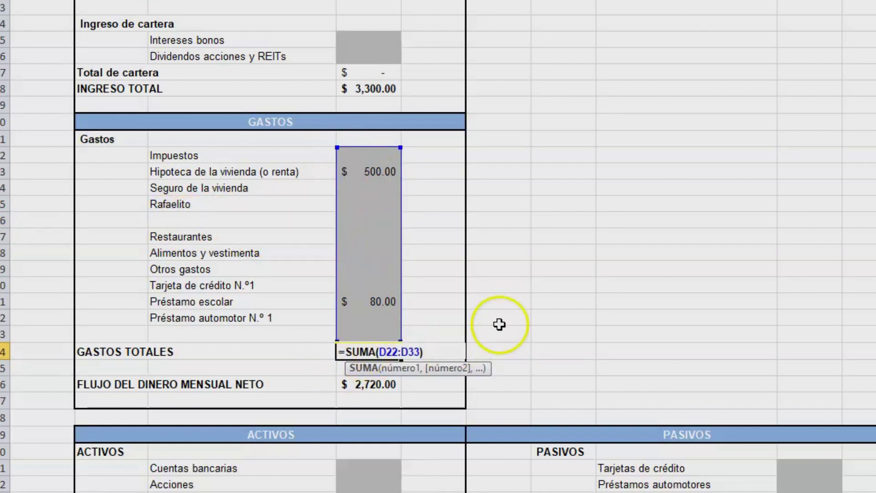
click(603, 297)
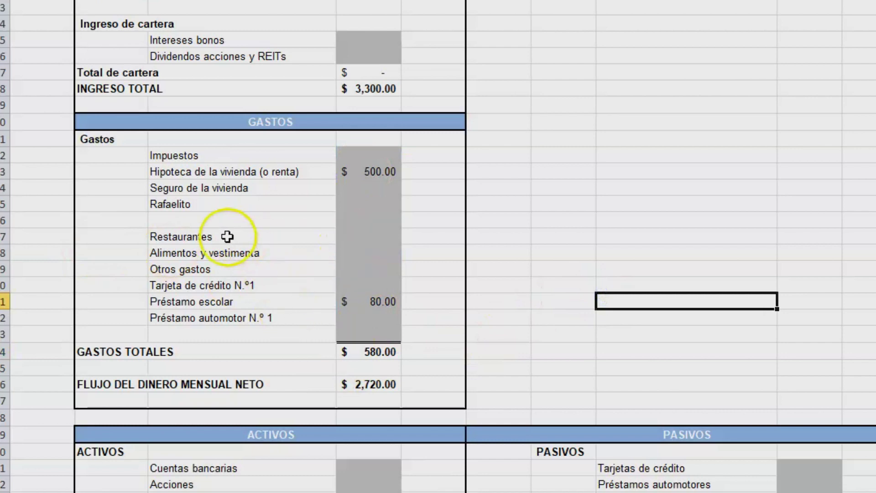
Step: Delete the empty row above Restaurantes
click(8, 217)
right_click(8, 217)
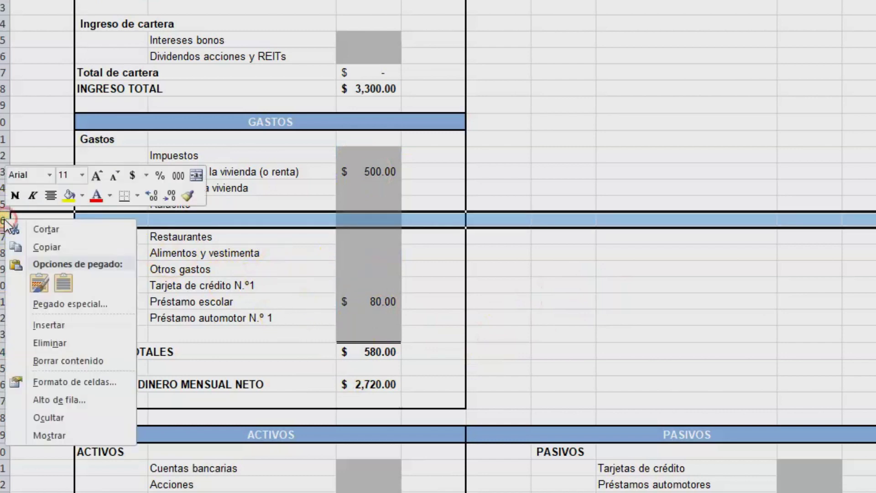
click(51, 343)
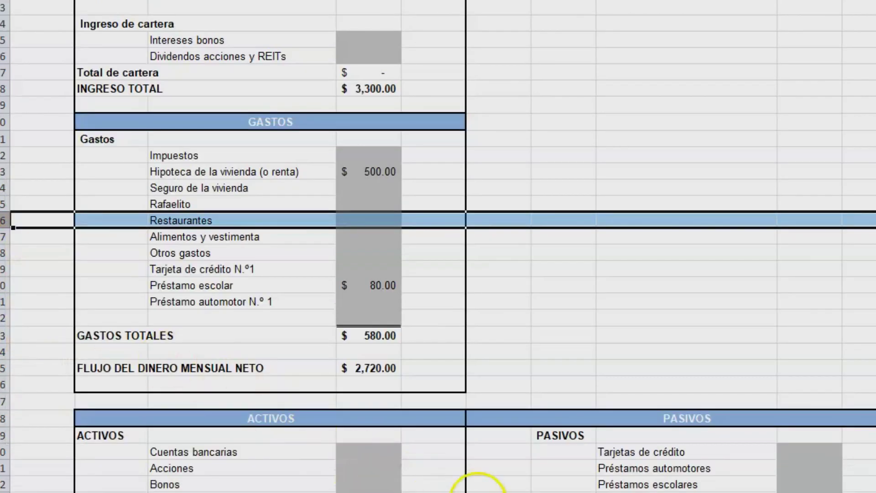
click(554, 319)
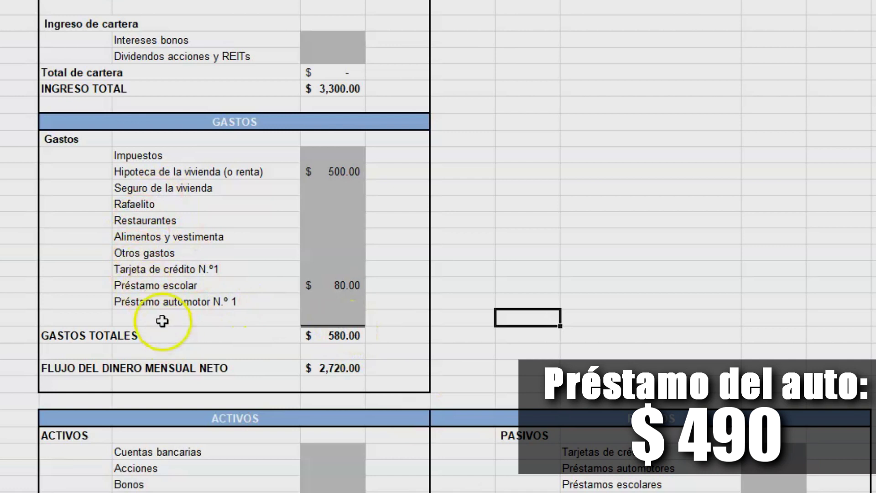
Step: Enter expenses of 490 for Préstamo automotor N.º 1 and 120 for Tarjeta de crédito N.º1
click(304, 301)
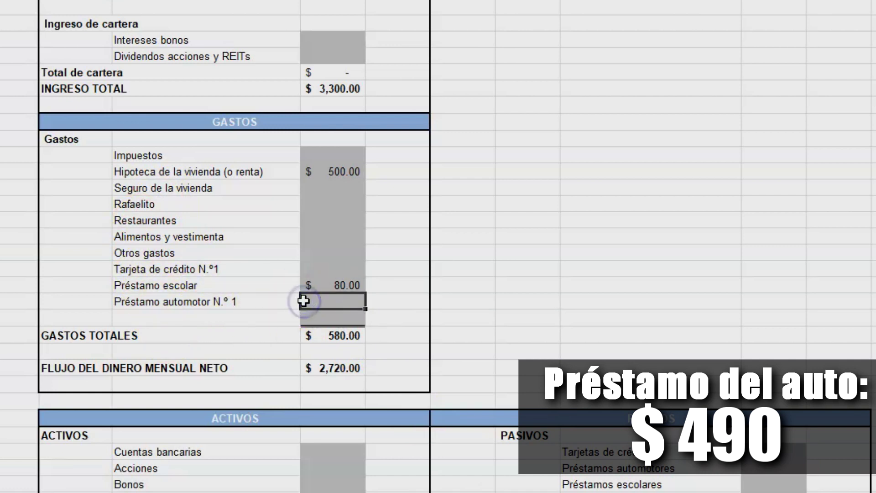
key(Return)
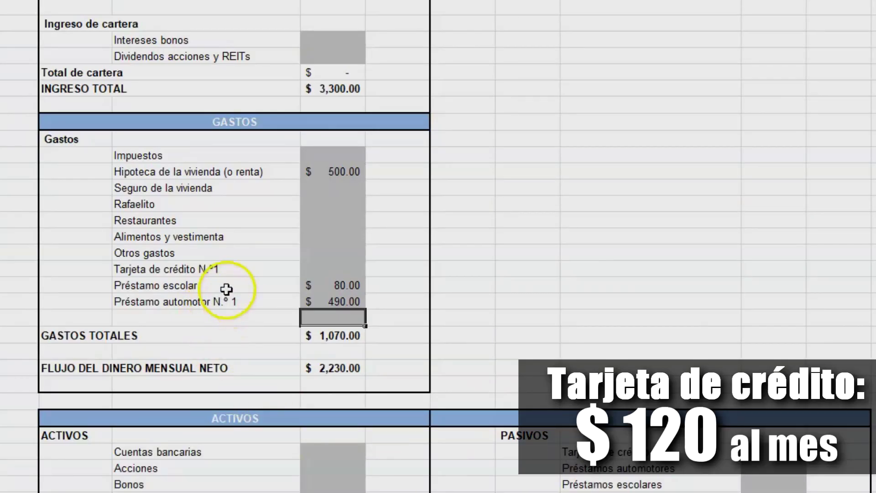
click(314, 268)
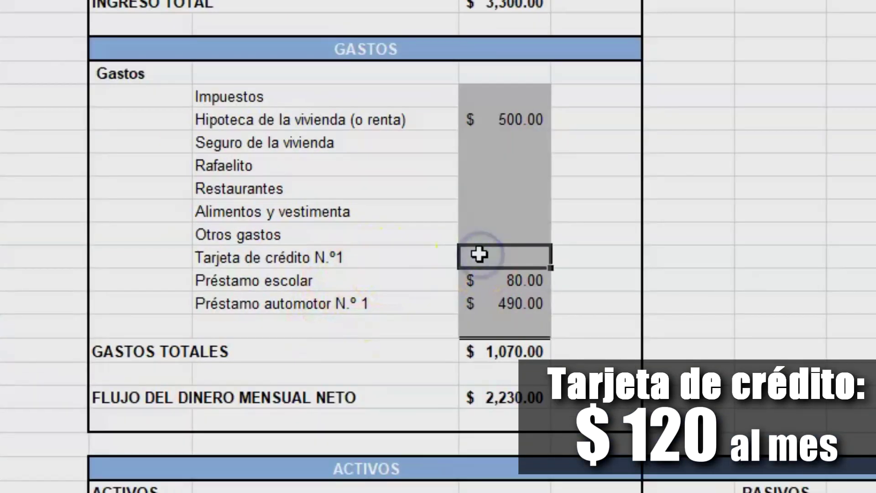
text(120)
key(Return)
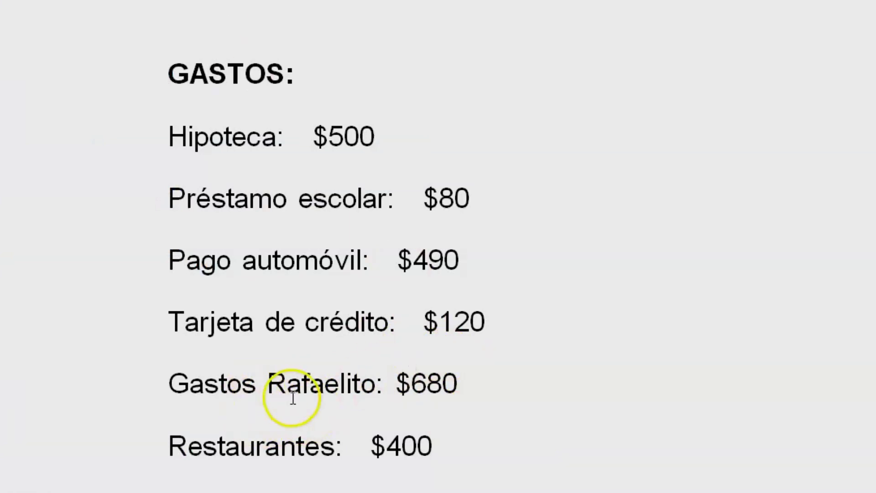
Step: Look up the child's expenses in the personal data document and enter 680 in the expense row directly above Restaurantes
drag(395, 385, 520, 391)
click(540, 378)
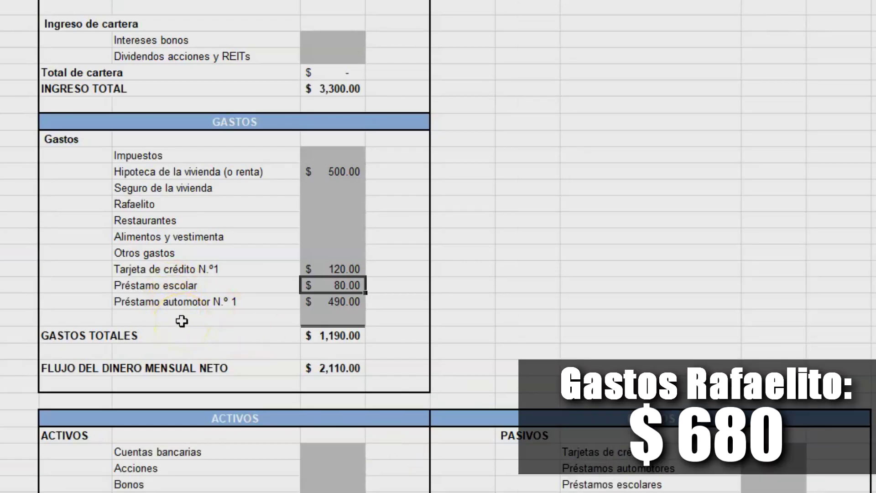
click(318, 206)
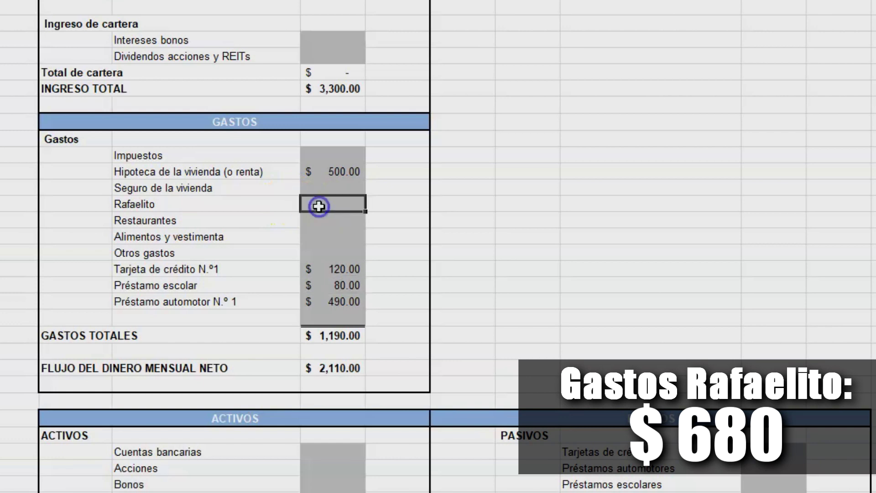
key(Return)
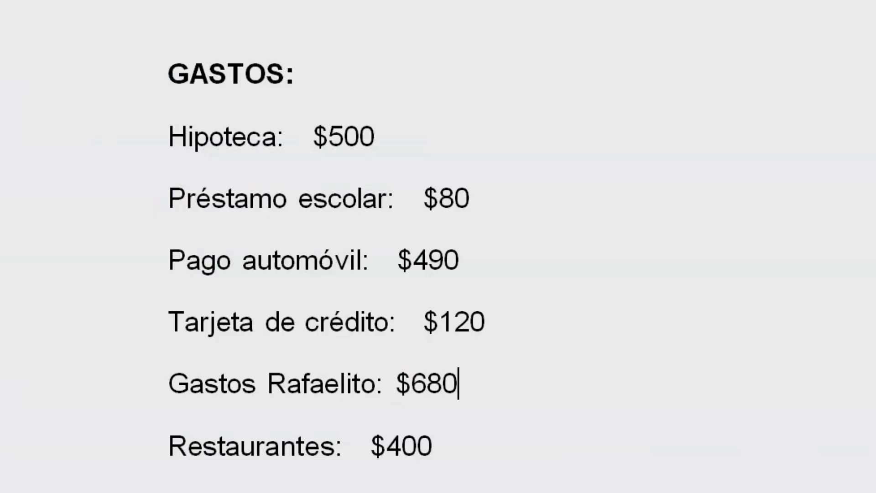
Step: Check the restaurant spending in the personal data document and enter 400 as the Restaurantes expense
scroll(598, 487, down, 3)
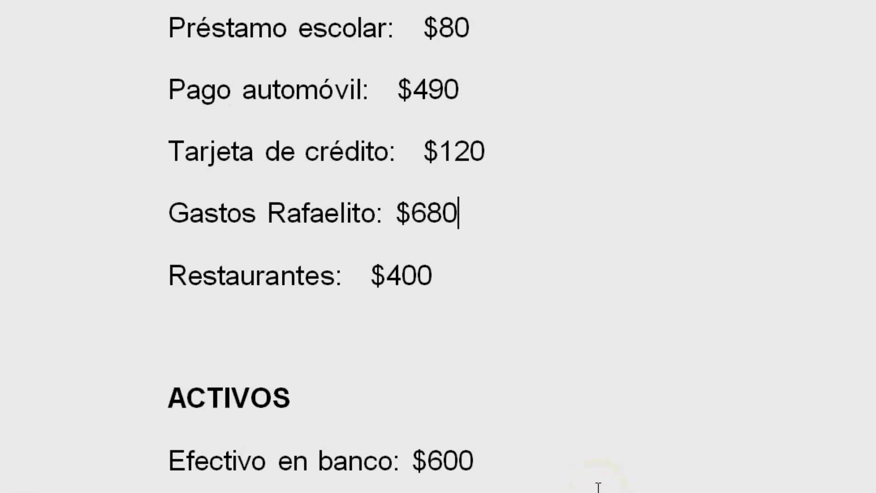
mouse_move(570, 490)
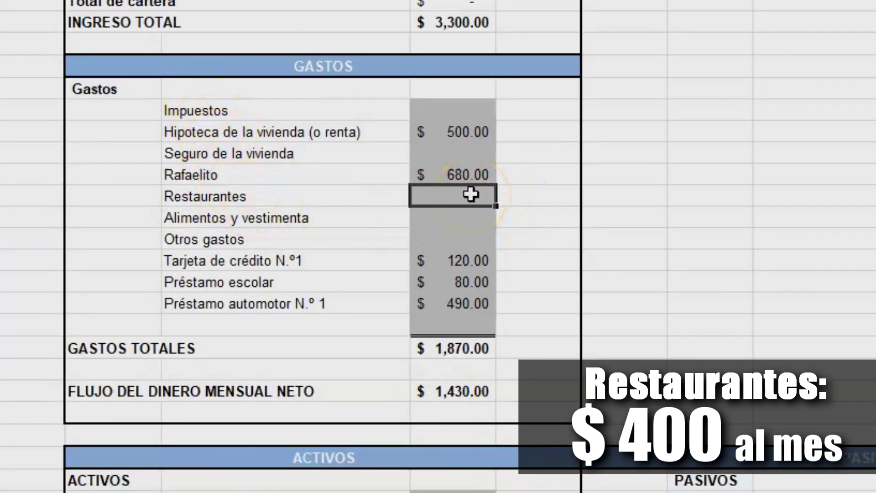
text(400)
key(Return)
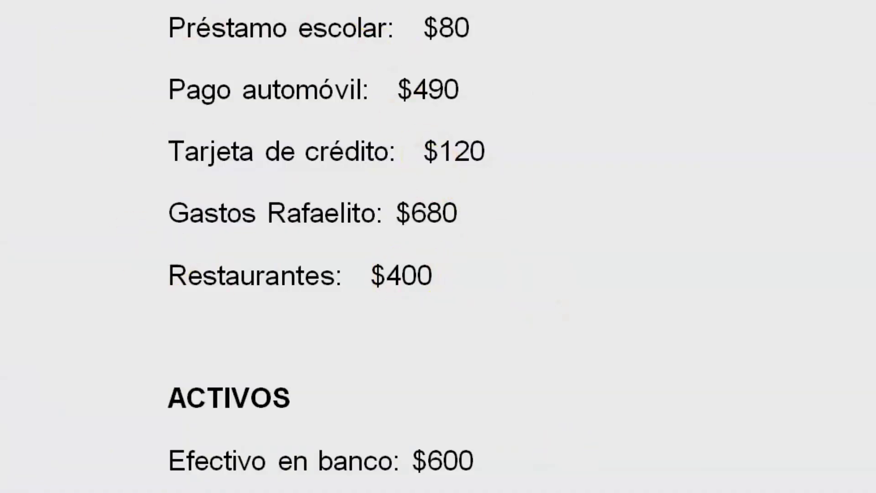
Step: Review the ACTIVOS entries in the personal data document and the income, expense and asset sections of the financial statement
scroll(477, 241, down, 3)
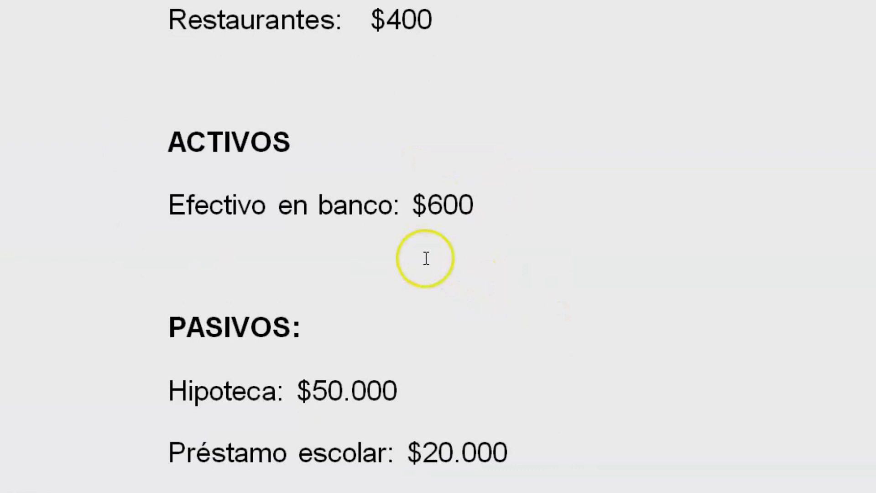
scroll(420, 257, up, 2)
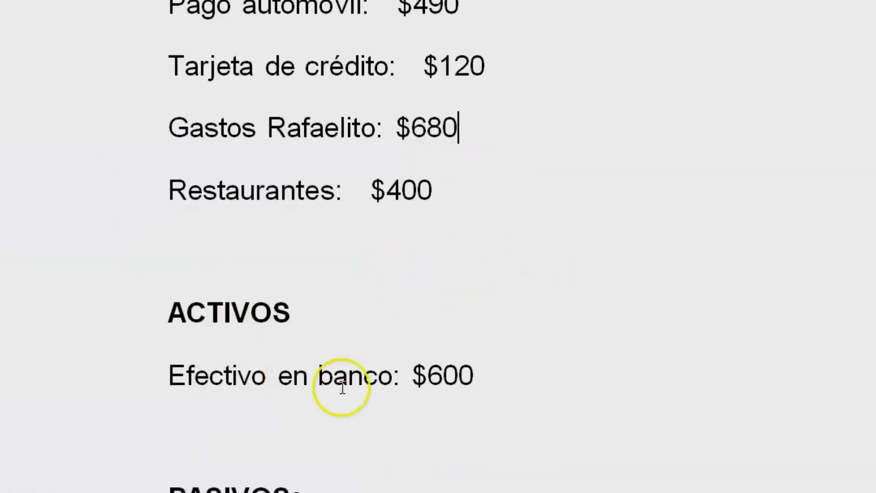
scroll(365, 395, down, 1)
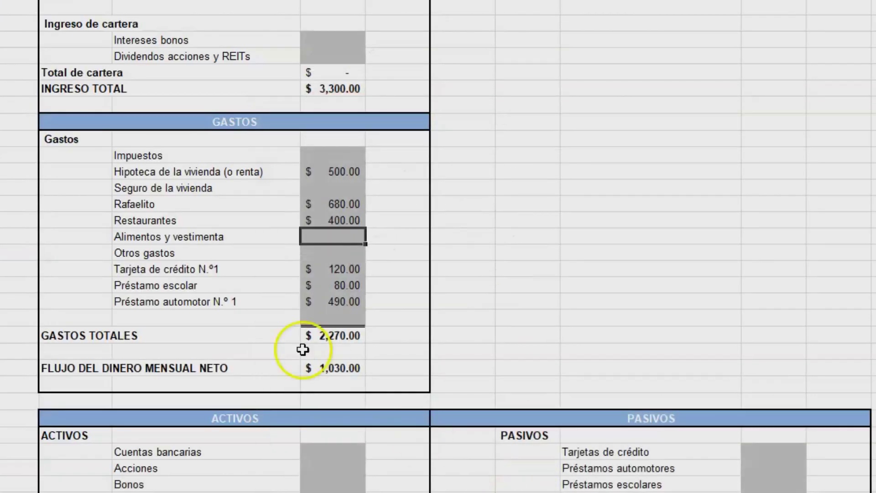
scroll(358, 425, down, 3)
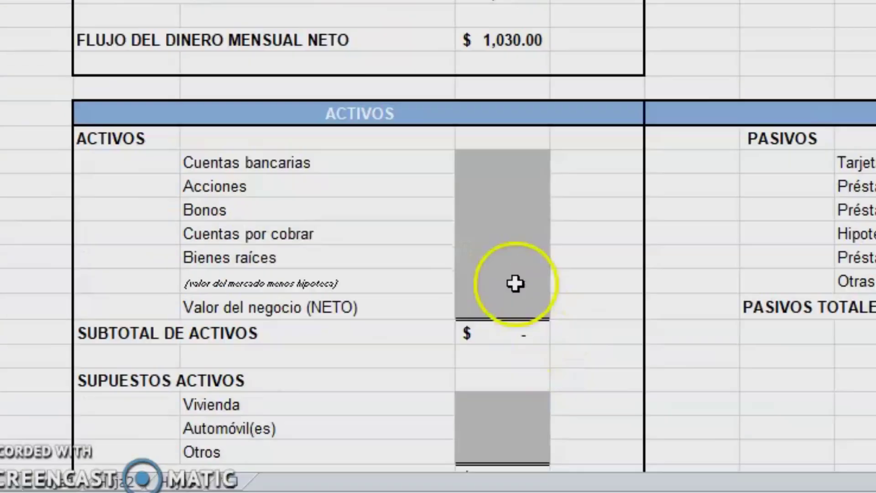
scroll(515, 283, down, 2)
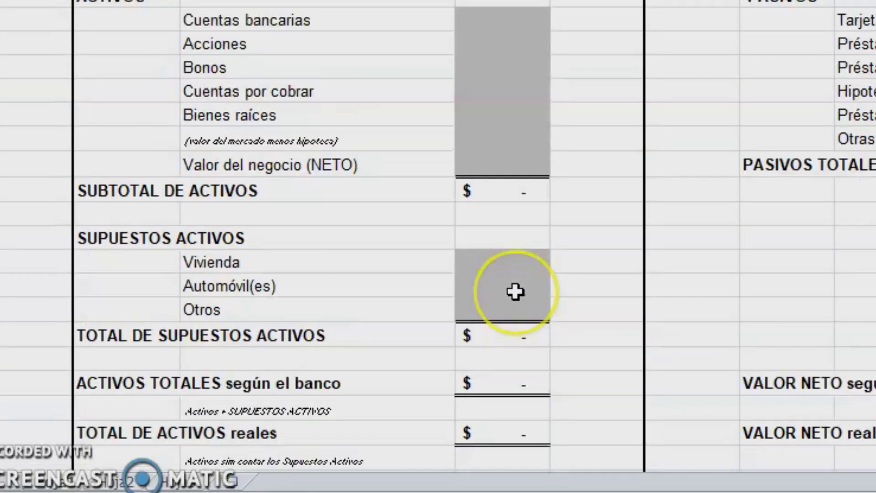
scroll(515, 291, up, 6)
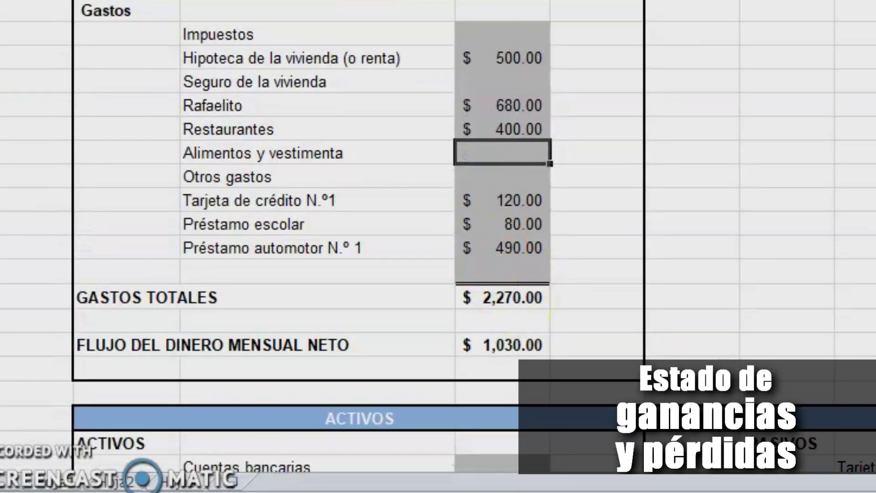
scroll(214, 9, up, 7)
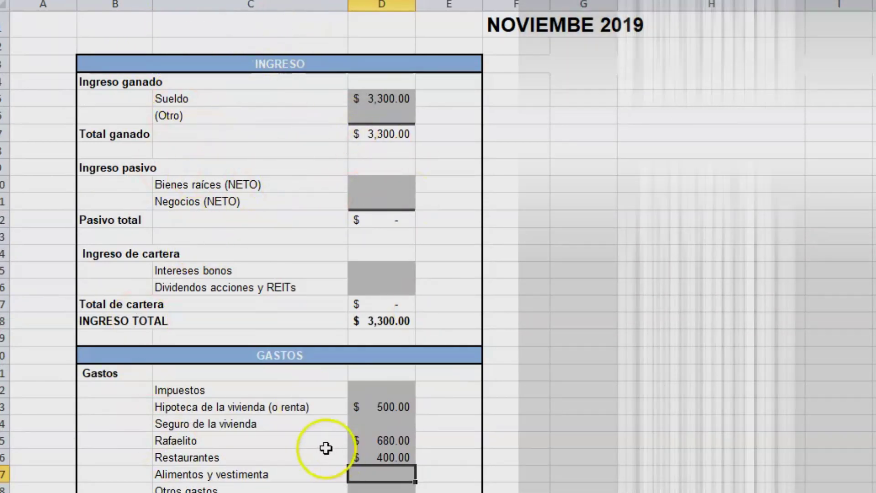
scroll(325, 448, down, 3)
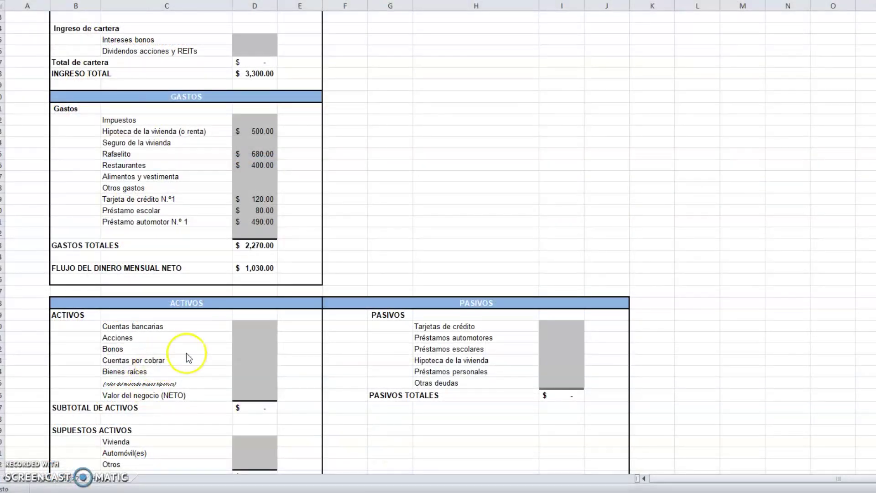
Step: Look up the cash in the bank in the personal data document and enter 600 for Cuentas bancarias in the assets section
click(247, 334)
click(252, 326)
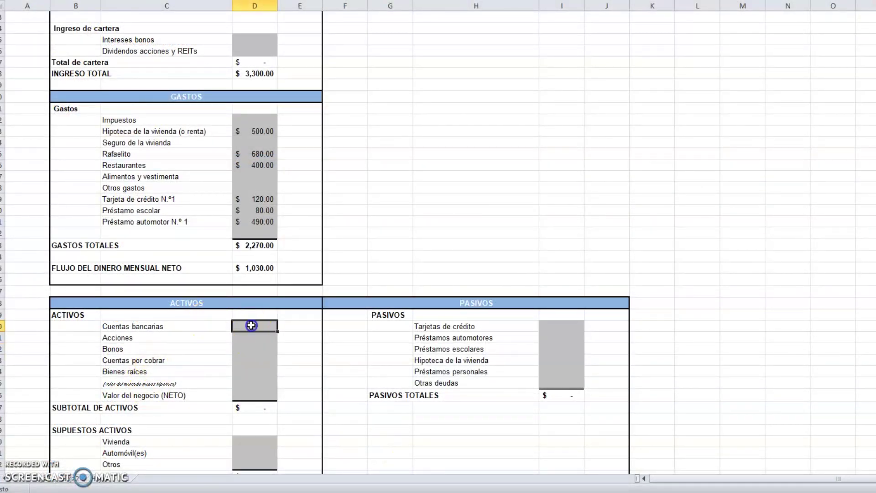
click(430, 475)
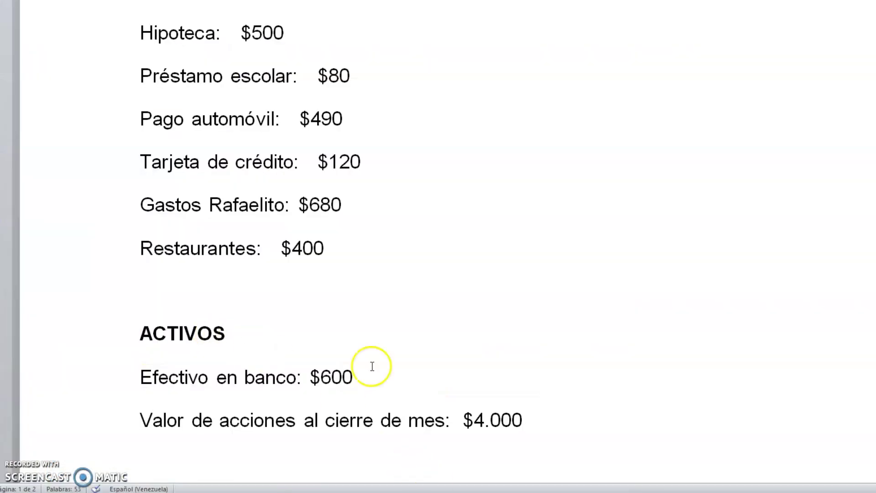
scroll(256, 345, down, 5)
scroll(434, 385, up, 4)
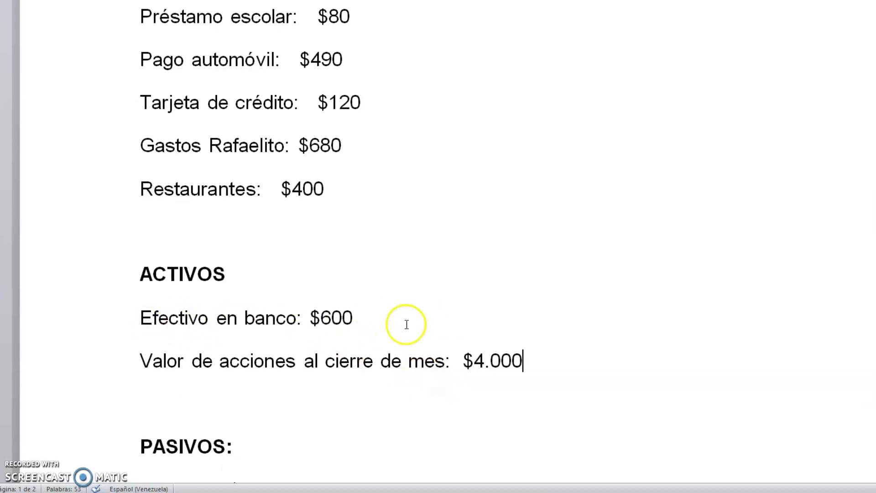
scroll(354, 425, up, 3)
scroll(354, 425, down, 4)
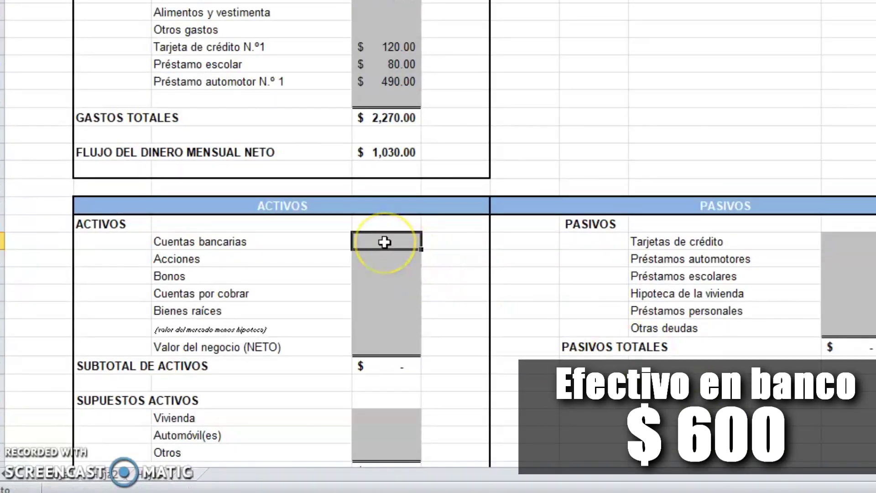
text(600)
key(Return)
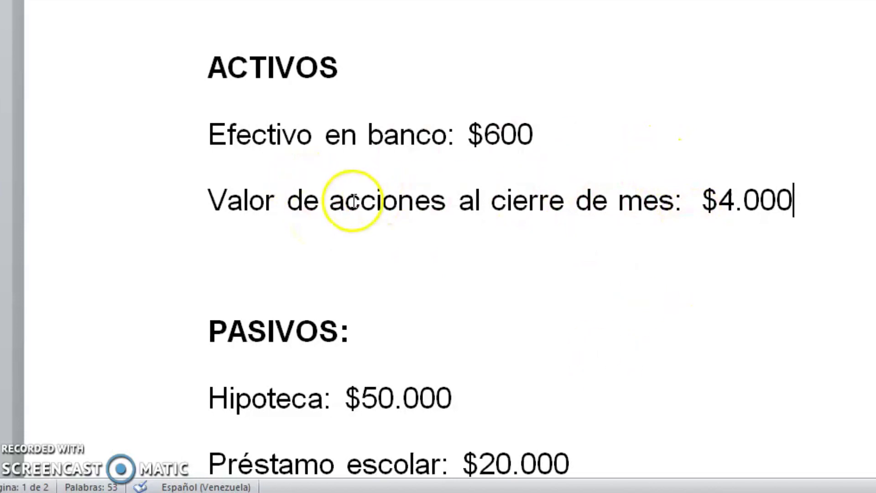
Step: Check the month-end share value in the personal data document and enter 4000 as the Acciones asset
drag(493, 201, 607, 200)
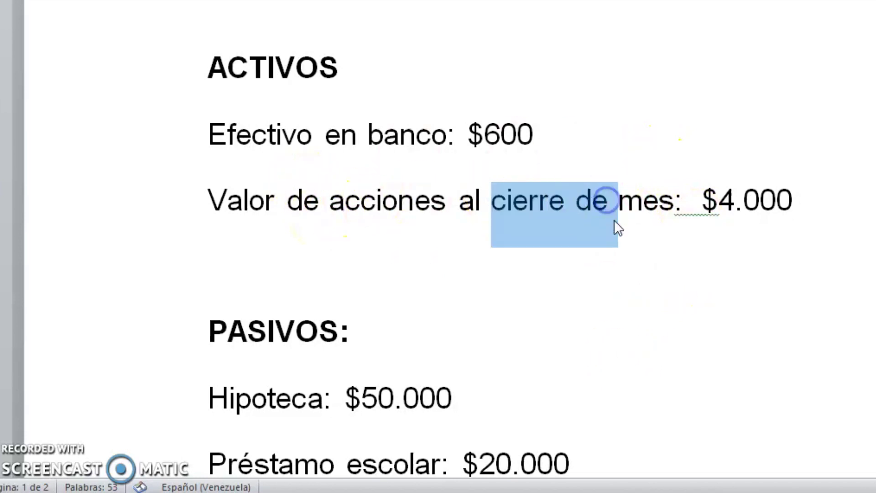
click(767, 317)
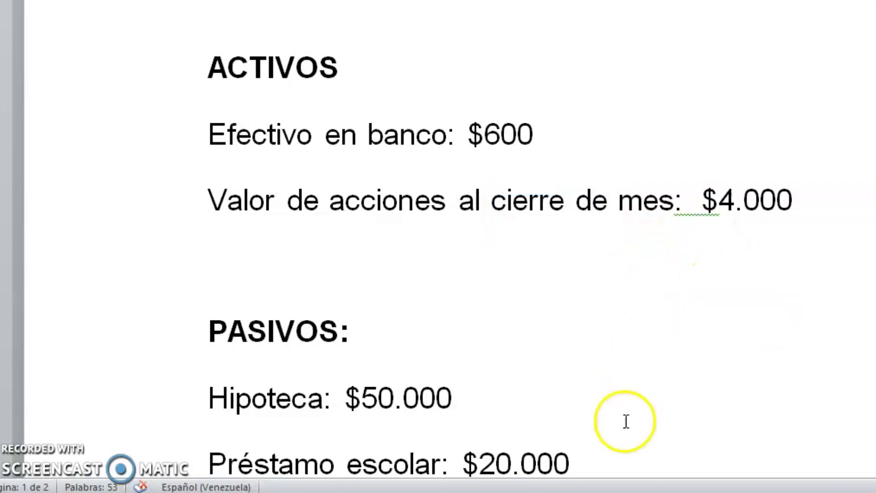
click(600, 491)
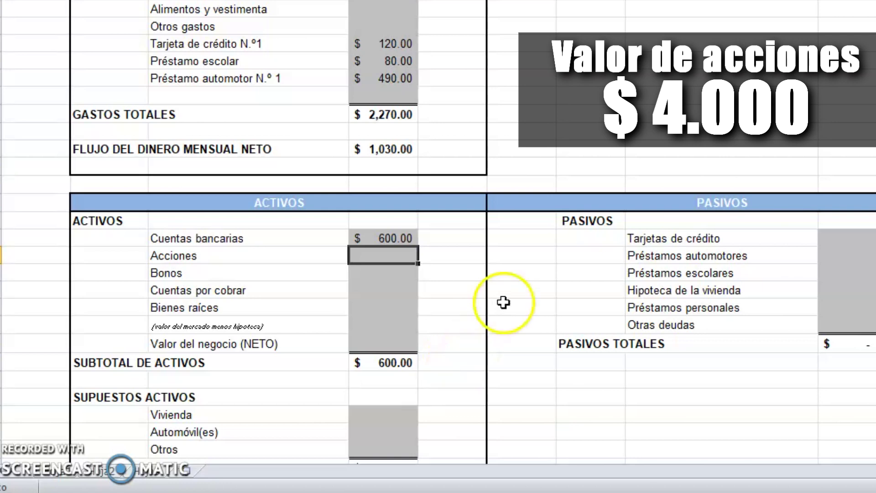
scroll(505, 315, up, 8)
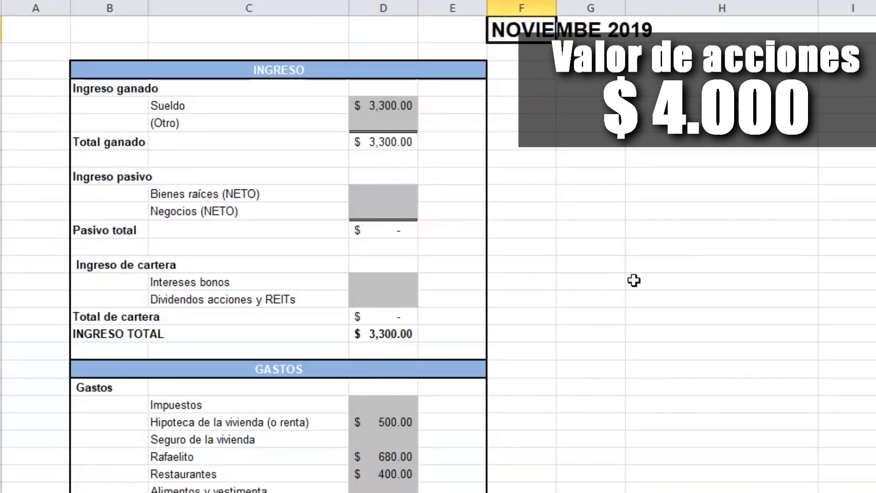
scroll(633, 280, down, 10)
click(387, 96)
text(40)
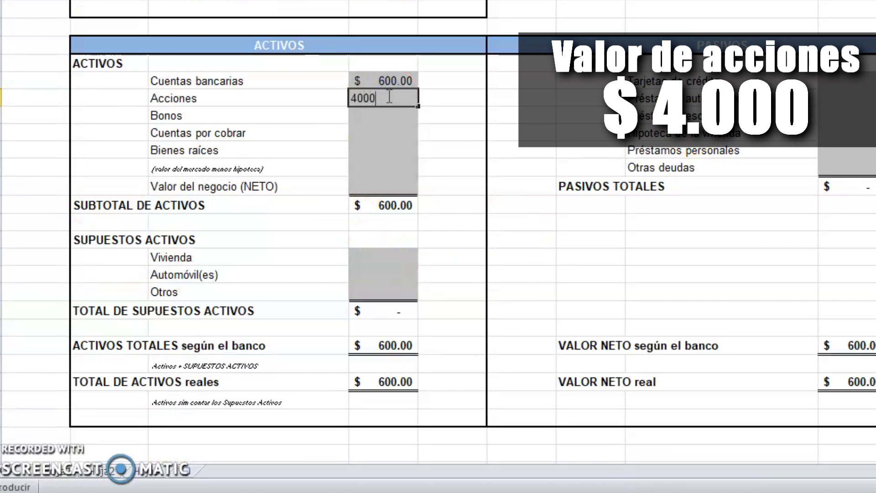
text(0.0)
key(Return)
Step: Review the Acciones, Bonos and Bienes raíces asset rows together with the asset totals of the financial statement
scroll(703, 72, up, 7)
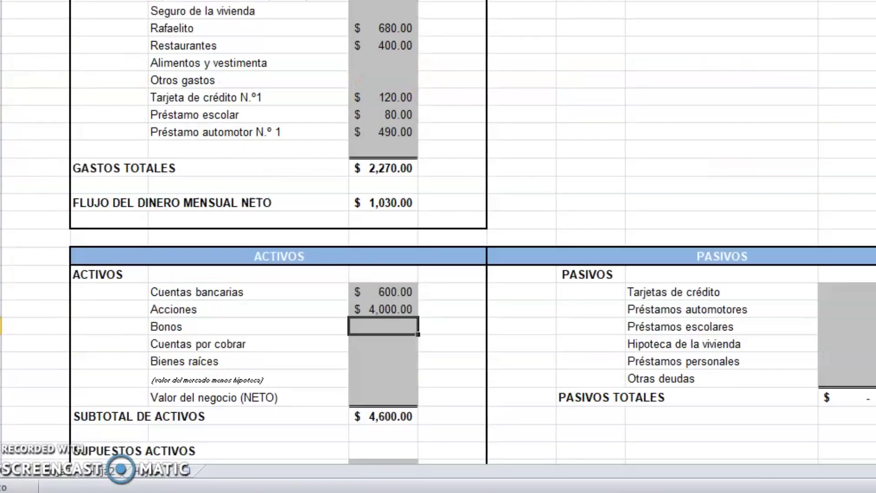
scroll(612, 94, down, 6)
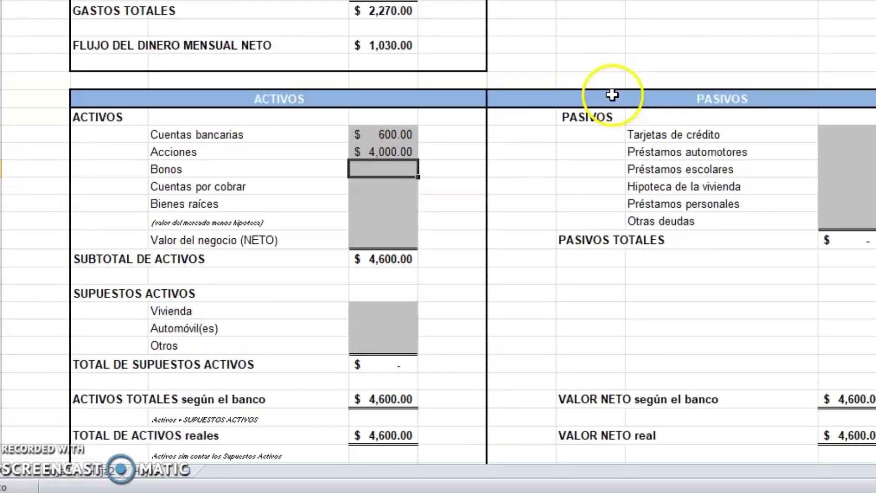
click(377, 153)
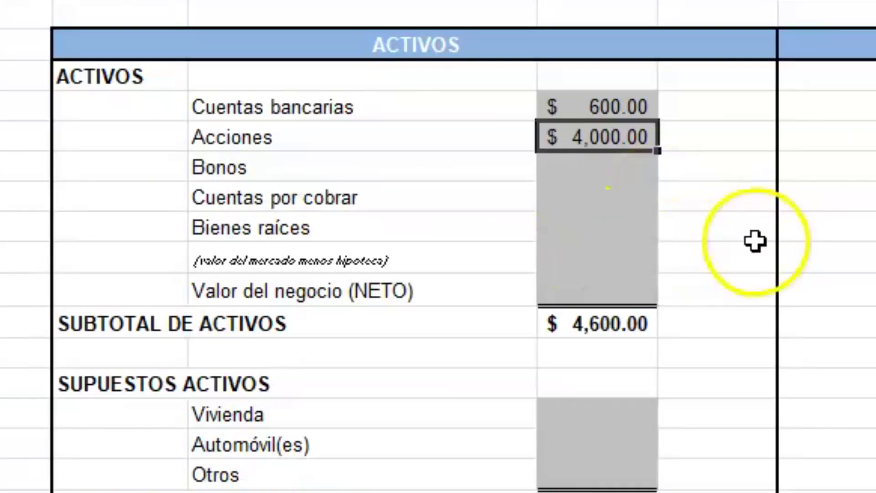
click(630, 168)
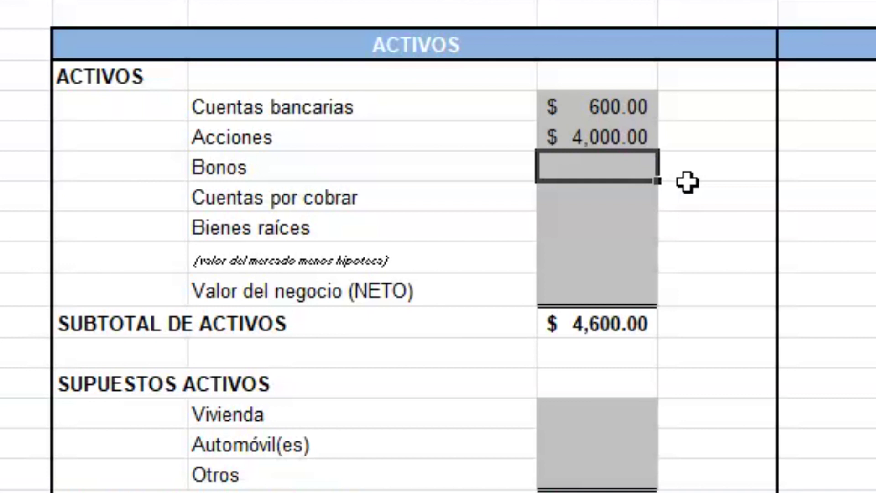
click(588, 139)
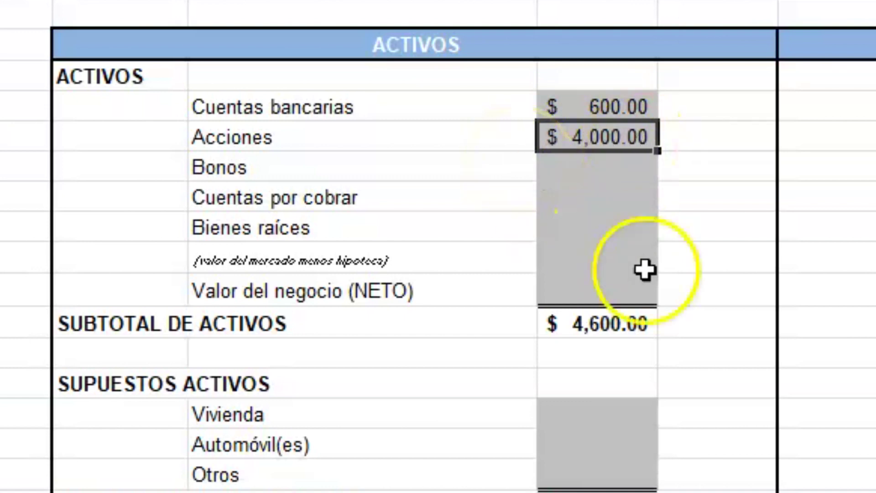
click(648, 232)
click(619, 136)
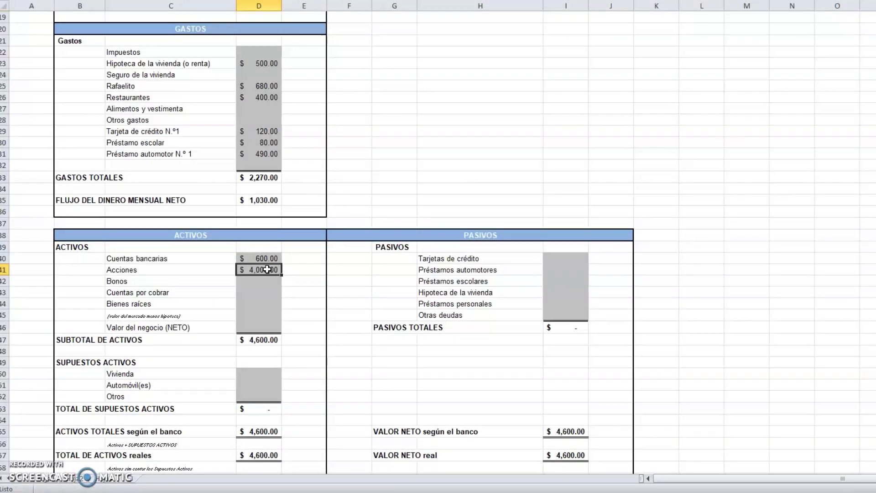
scroll(333, 372, down, 2)
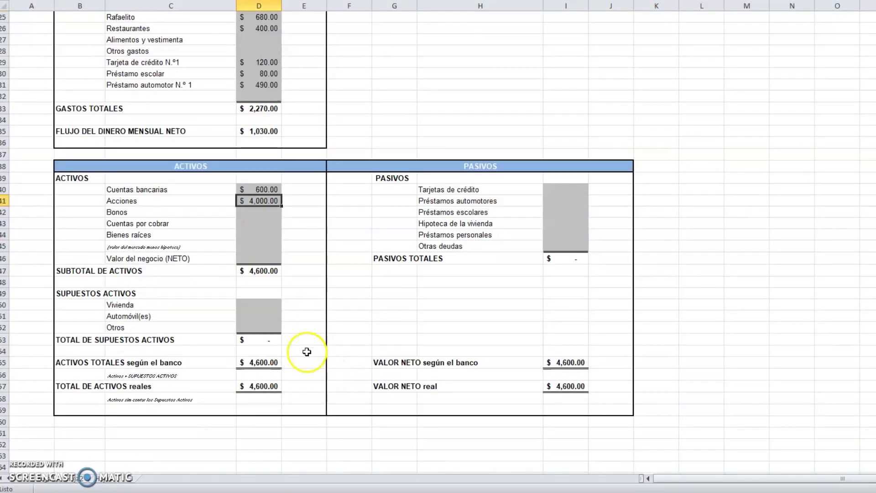
Step: Check the document's ACTIVOS list against the Bonos, Cuentas por cobrar and Bienes raíces rows, and compare with the passive real estate income row
click(245, 214)
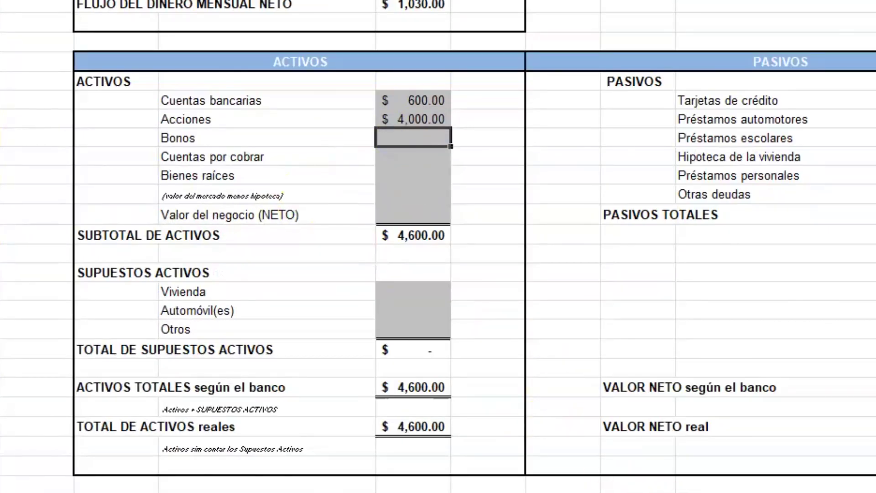
key(alt+Tab)
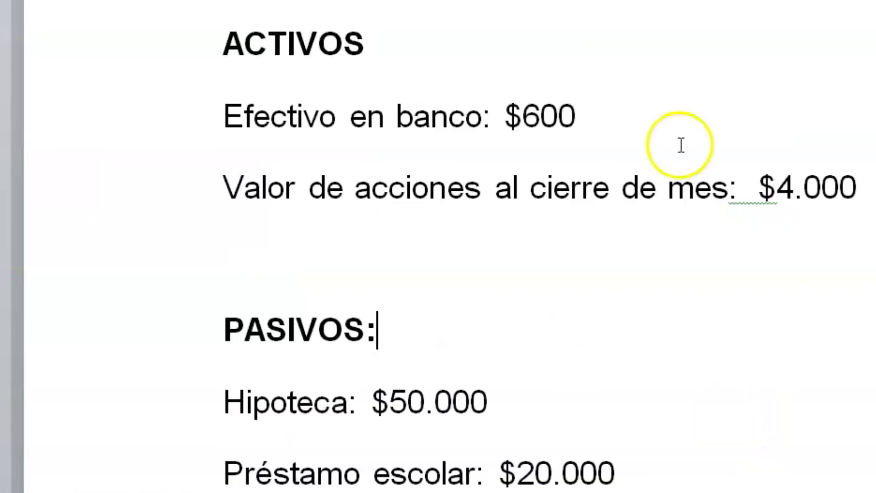
key(alt+Tab)
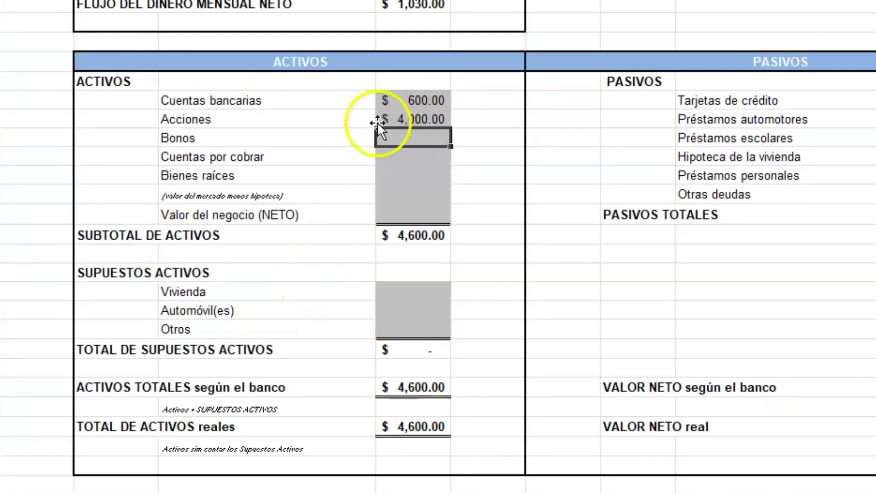
click(410, 155)
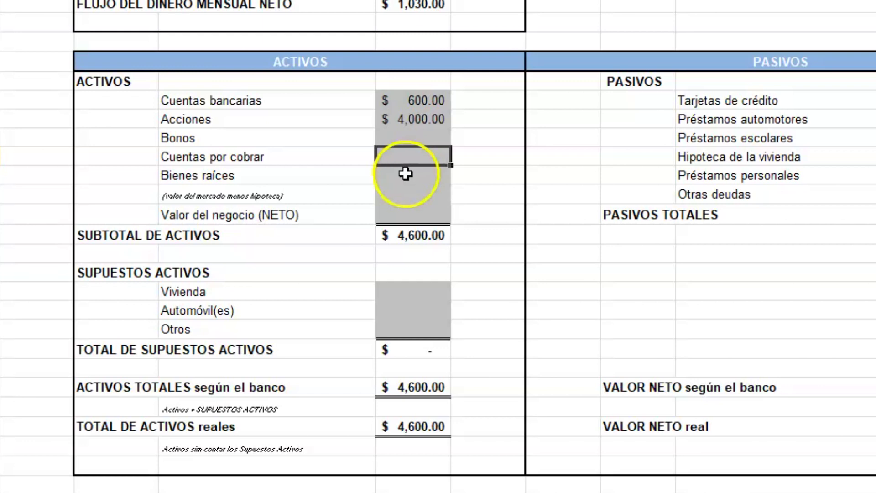
click(408, 175)
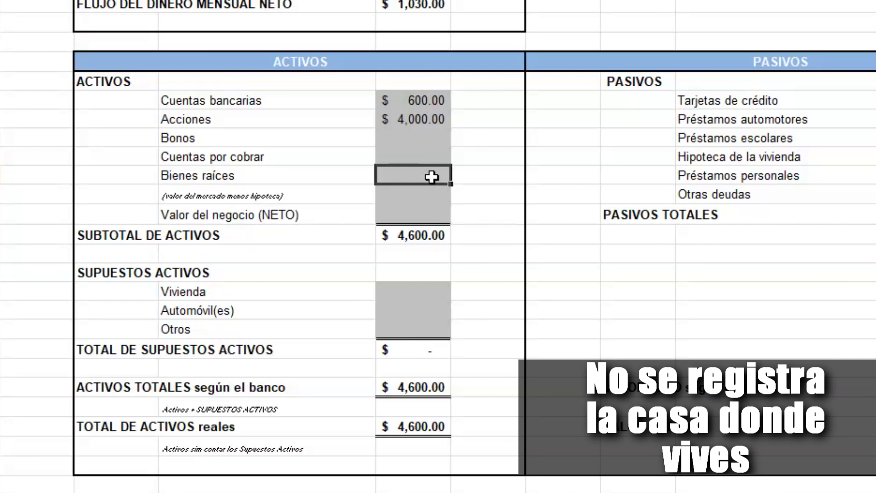
click(385, 182)
click(420, 169)
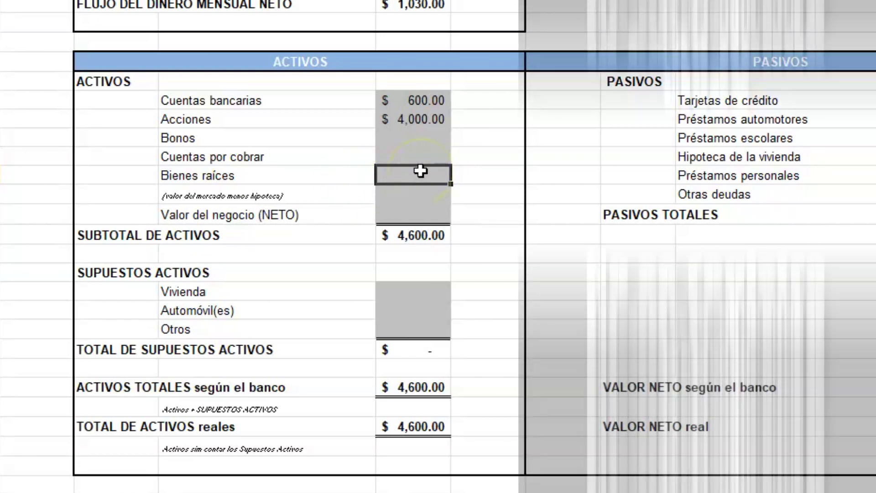
scroll(690, 172, up, 8)
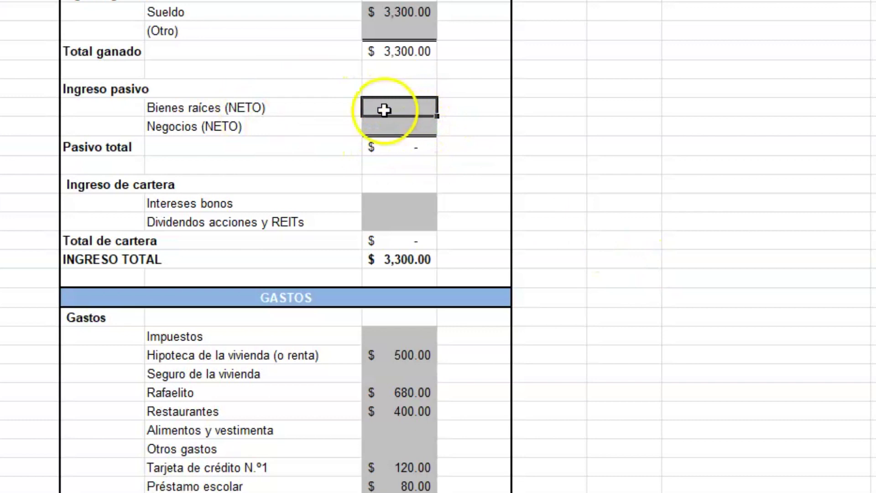
scroll(657, 373, down, 9)
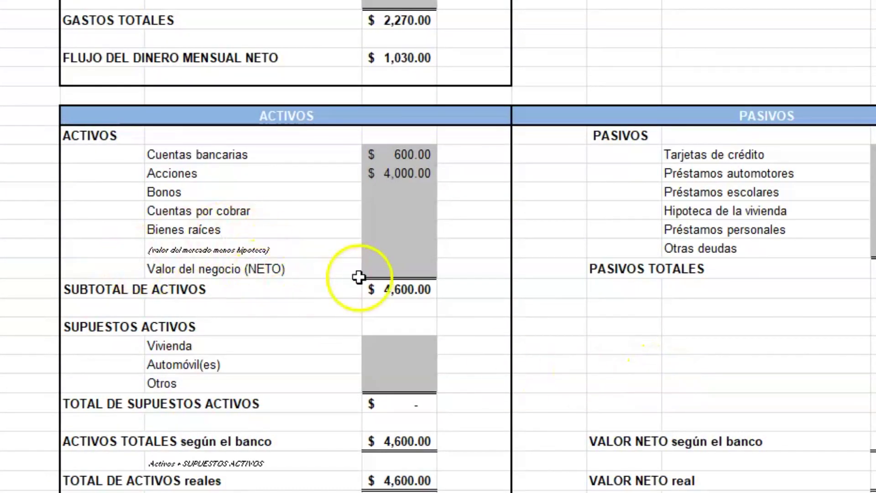
Step: Examine the Valor del negocio (NETO) asset row and its matching Negocios (NETO) row under Ingreso pasivo
click(389, 273)
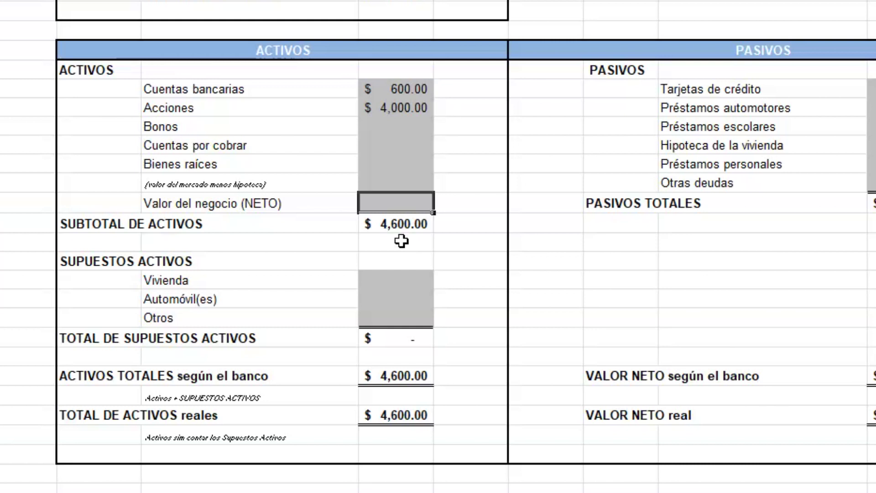
click(397, 203)
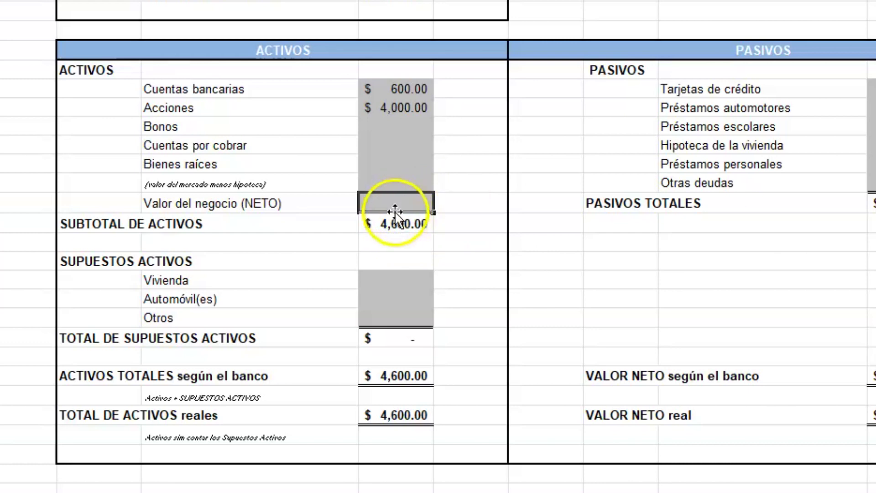
scroll(395, 214, up, 5)
scroll(392, 292, up, 4)
scroll(456, 470, up, 1)
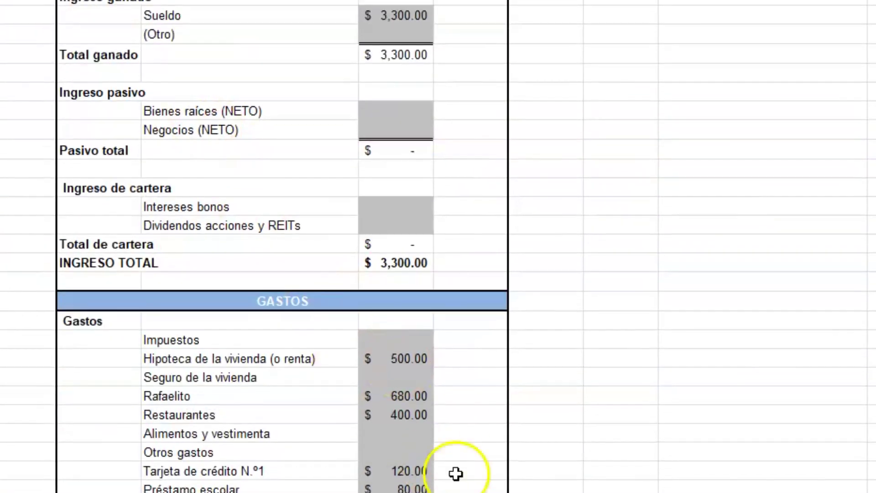
click(397, 130)
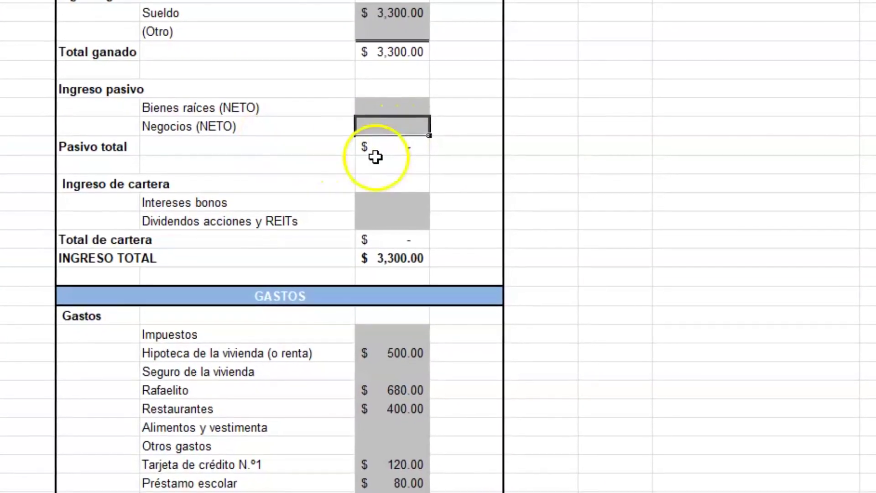
scroll(769, 446, down, 10)
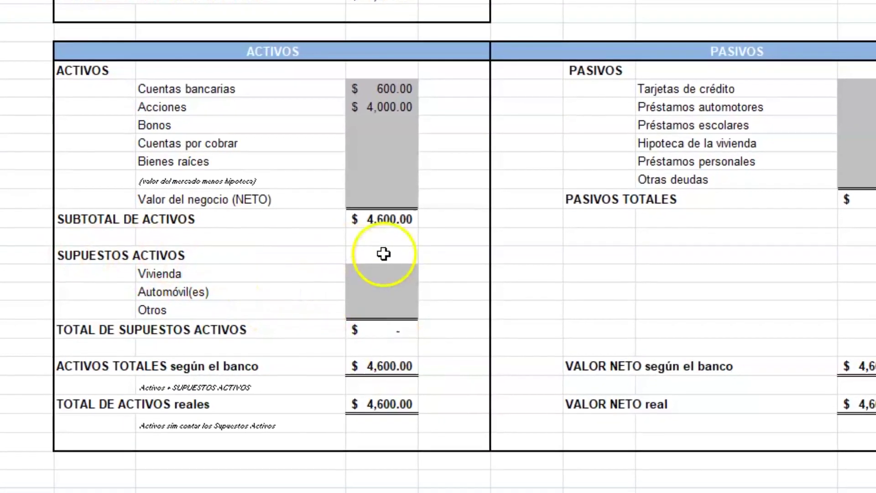
Step: Examine the SUPUESTOS ACTIVOS section, especially Vivienda, and compare it with the Ingreso pasivo rows and the personal data document
click(130, 254)
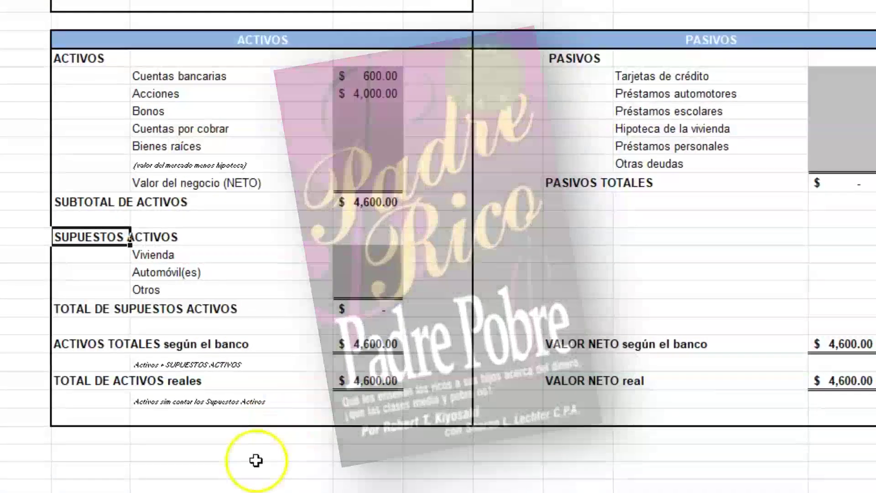
click(256, 459)
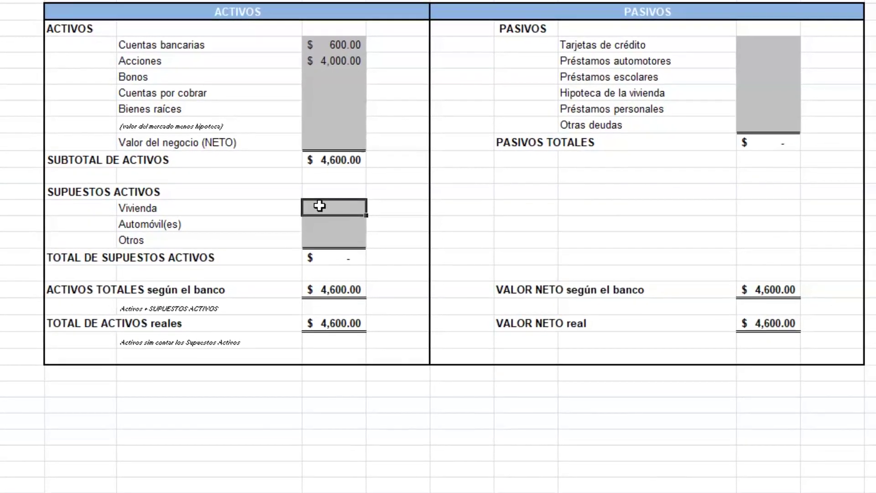
click(200, 229)
scroll(337, 310, up, 7)
scroll(337, 310, up, 3)
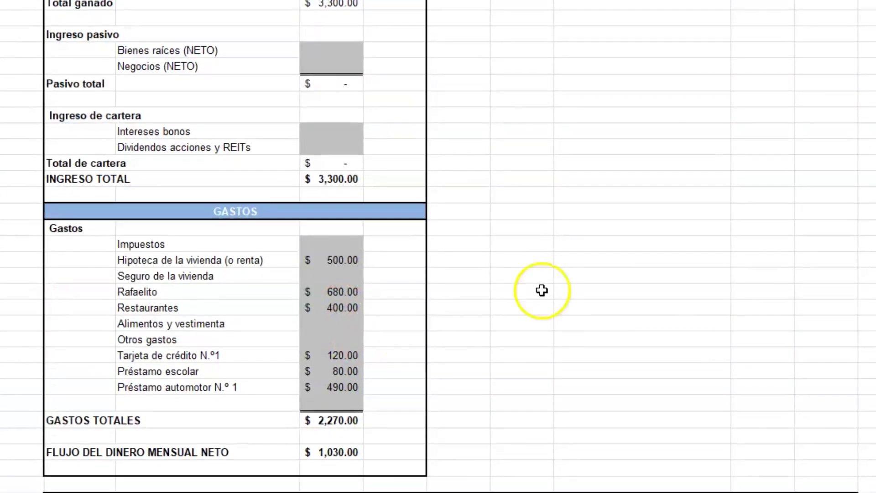
click(342, 49)
click(334, 63)
scroll(385, 195, down, 10)
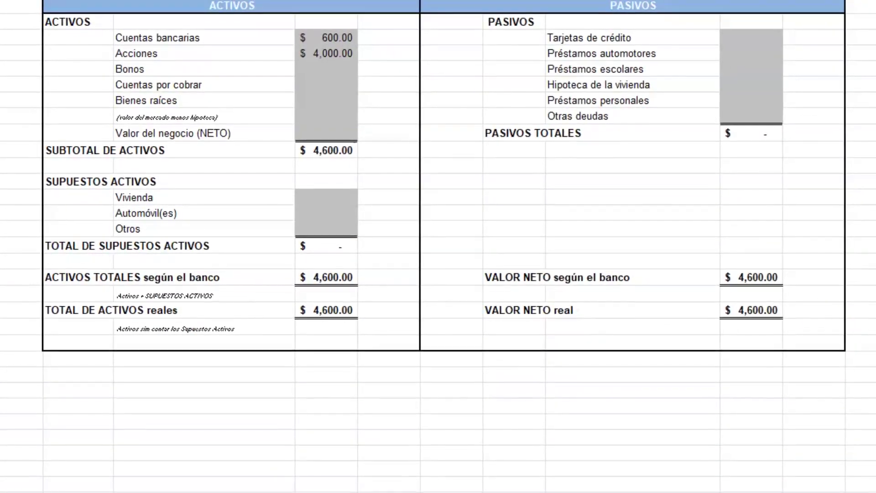
click(335, 192)
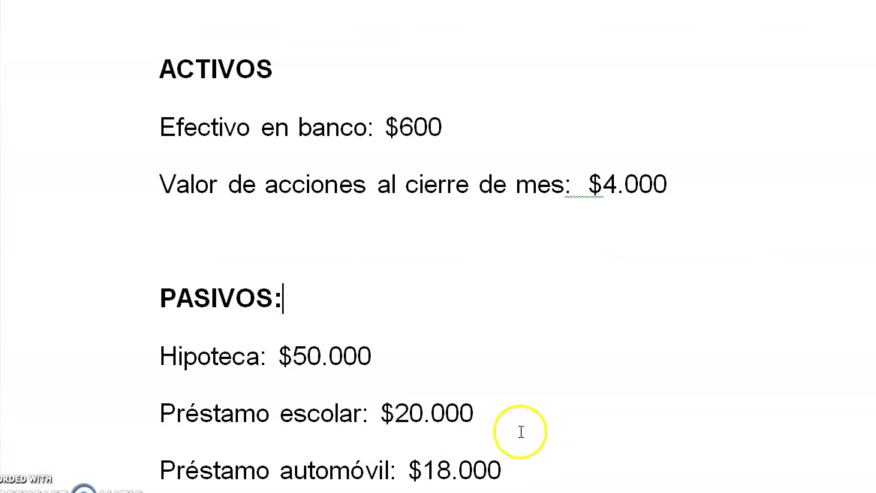
Step: Using the personal data document's liabilities as reference, enter supposed assets of 50000 for Vivienda and 25000 for Automóvil(es) in the financial statement
scroll(457, 424, down, 3)
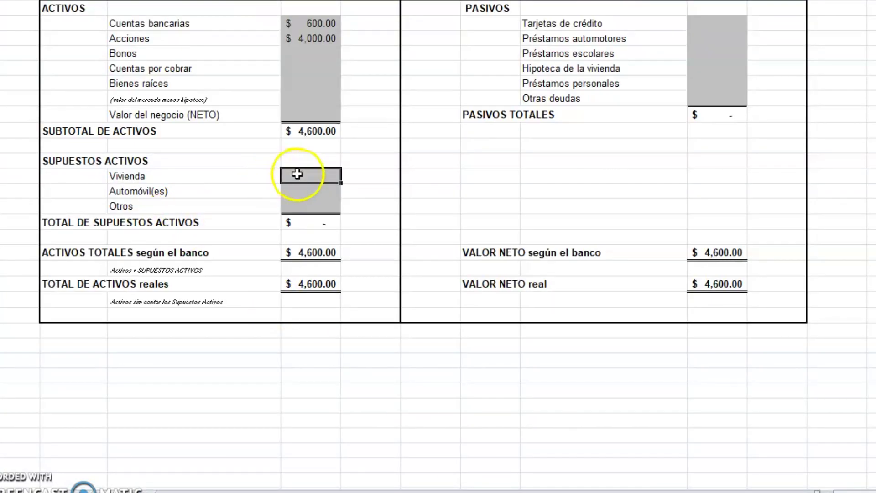
text(000)
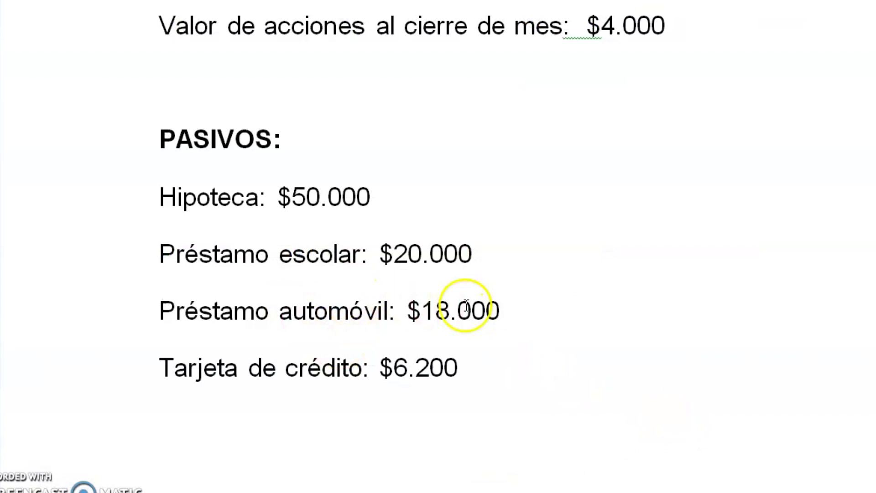
key(alt+Tab)
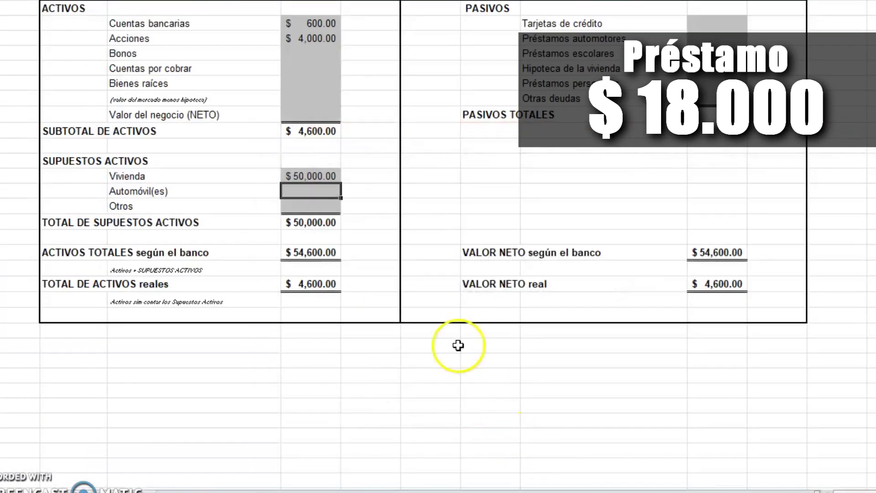
click(295, 196)
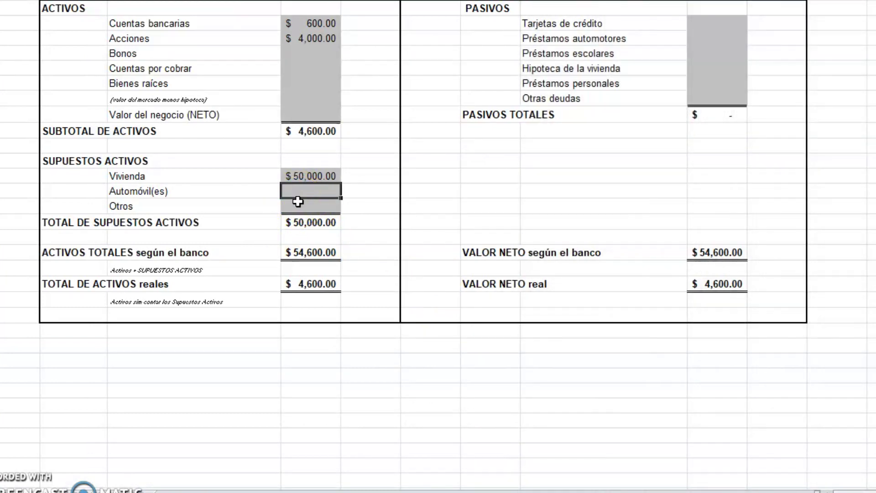
click(67, 162)
click(296, 187)
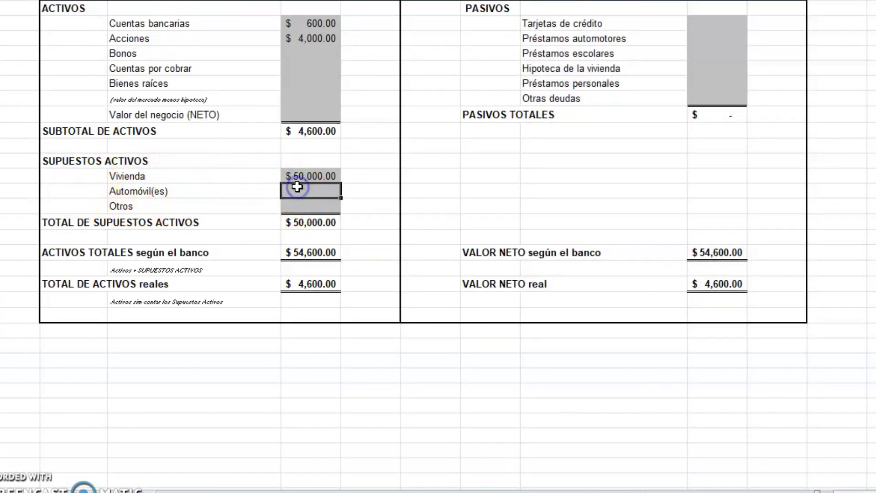
text(25000)
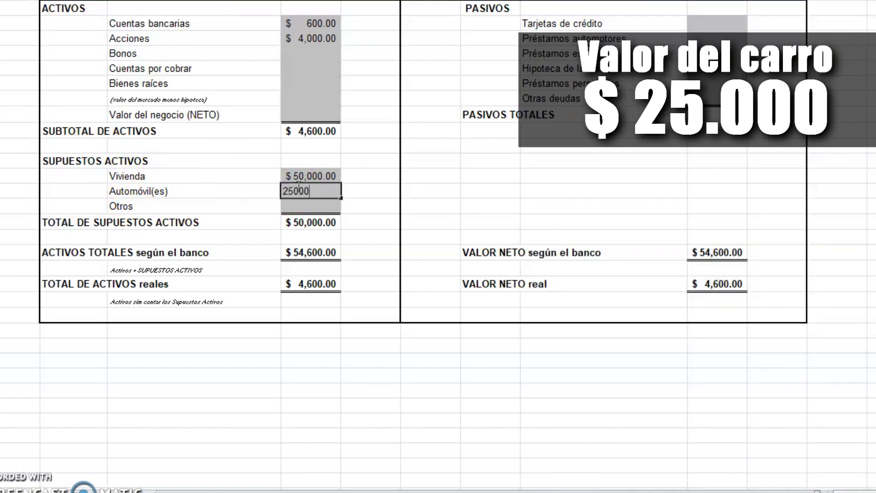
key(Return)
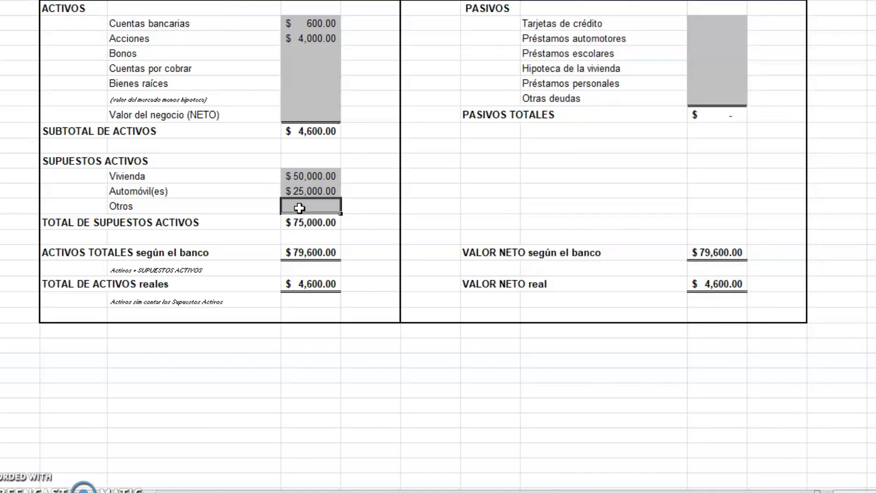
Step: Check the ACTIVOS TOTALES según el banco figure and go back over the statement's income and GASTOS sections
click(328, 267)
scroll(283, 160, up, 10)
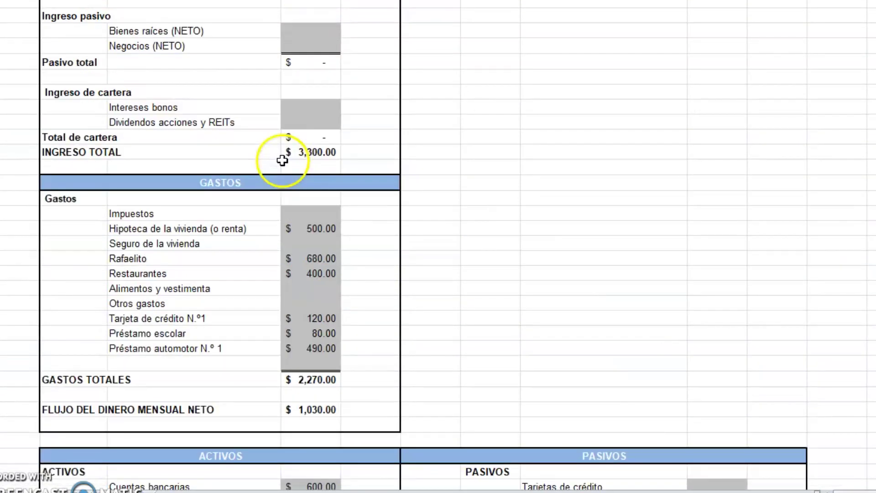